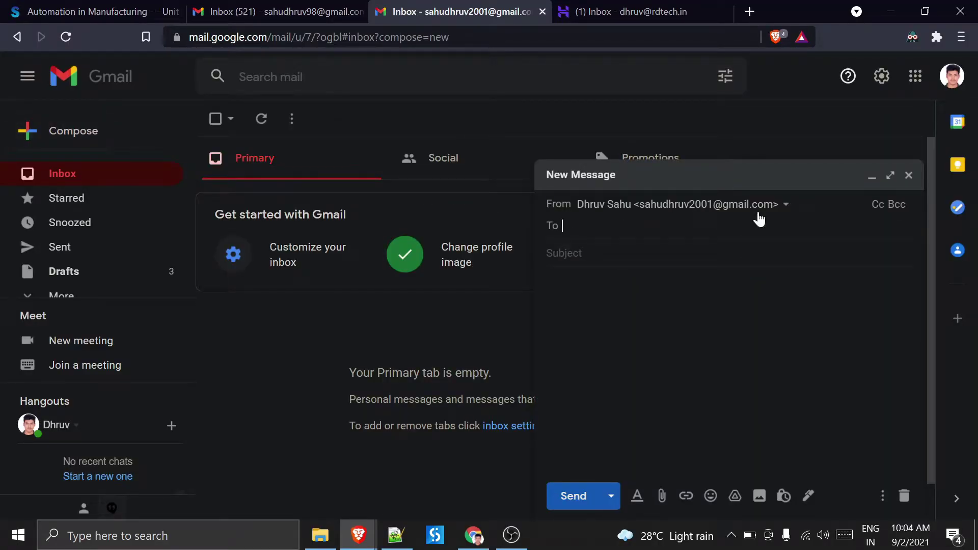
- Set the new message's From address to the rdtech.in address, then bring the other Gmail window forward
{"action": "left_click", "coordinate": [784, 205]}
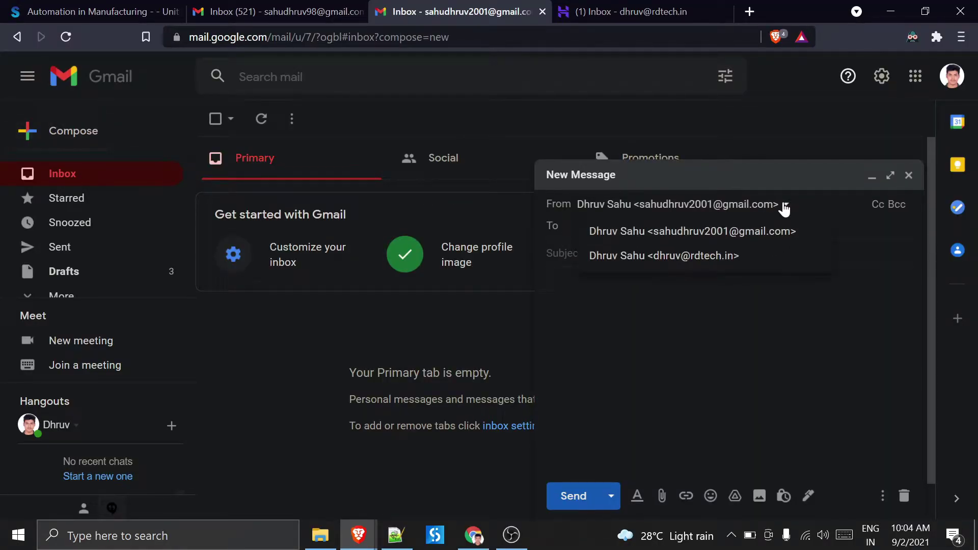
{"action": "left_click", "coordinate": [708, 257]}
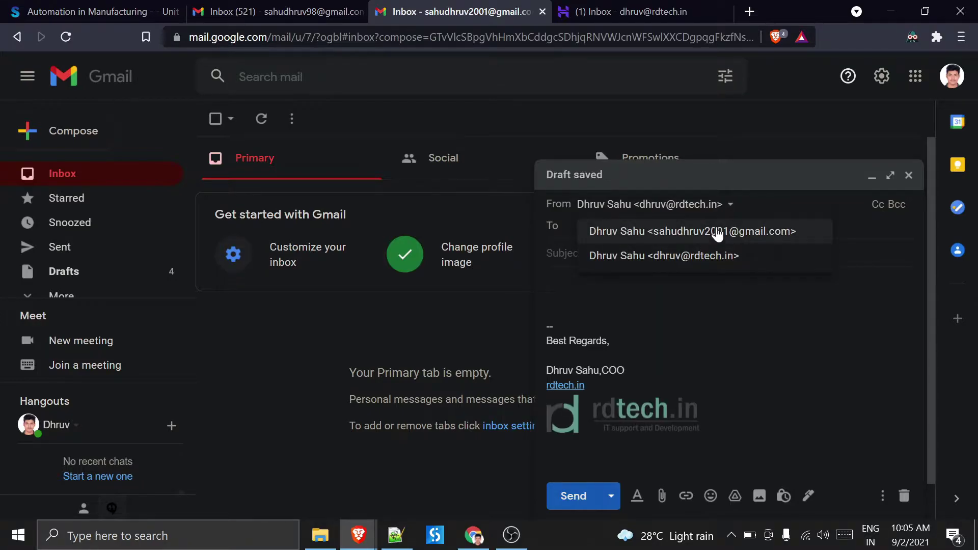
{"action": "double_click", "coordinate": [545, 205]}
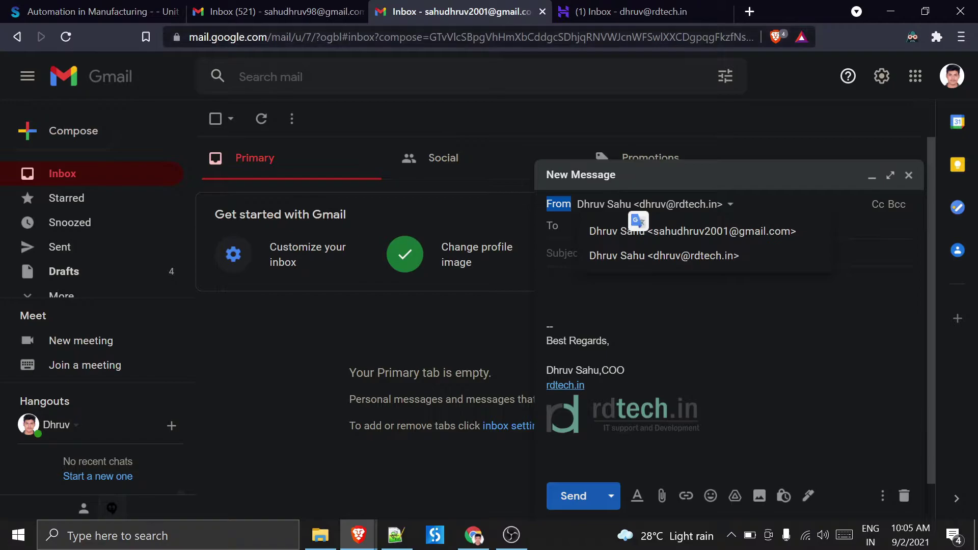
{"action": "left_click", "coordinate": [787, 262]}
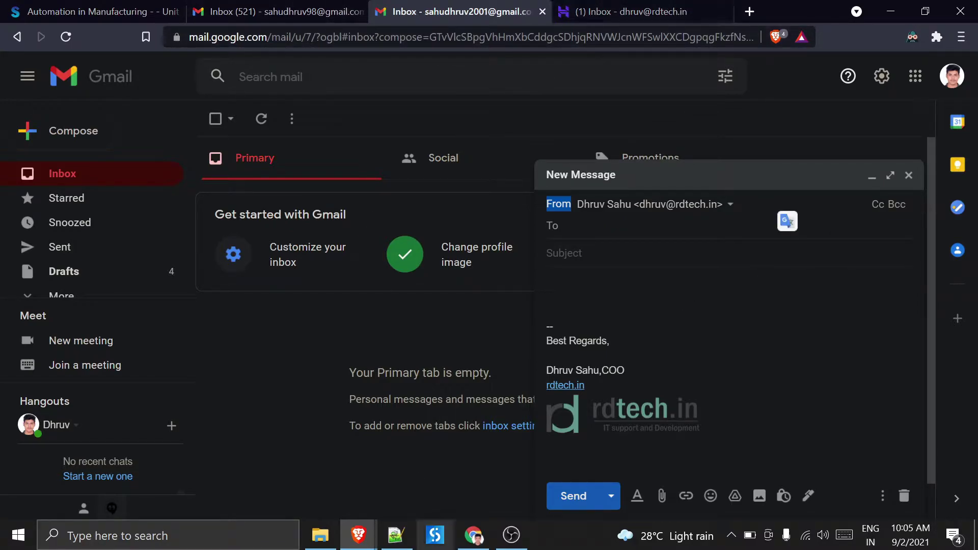
{"action": "left_click", "coordinate": [474, 535]}
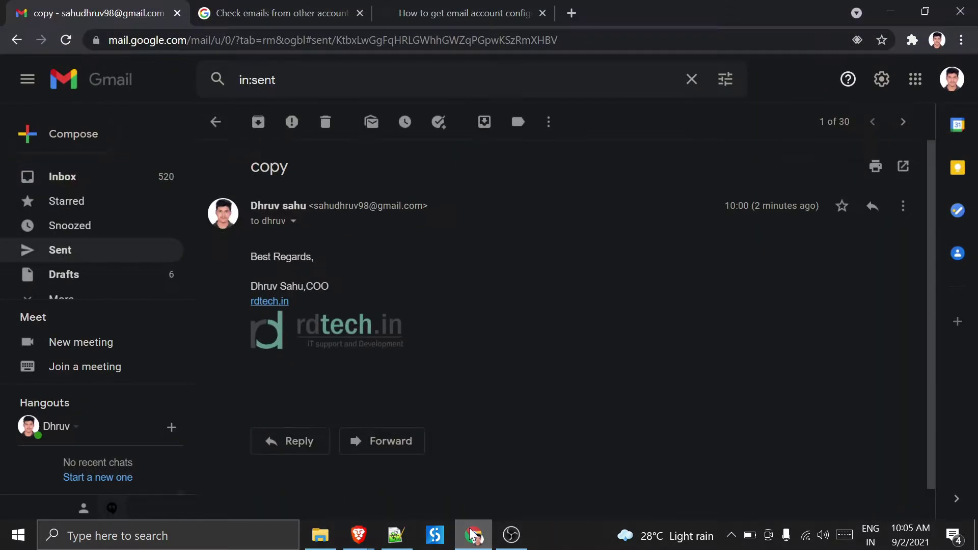
- Read Step 2 of the 'Check emails from other accounts' help article and return to the Gmail inbox
{"action": "left_click", "coordinate": [349, 7]}
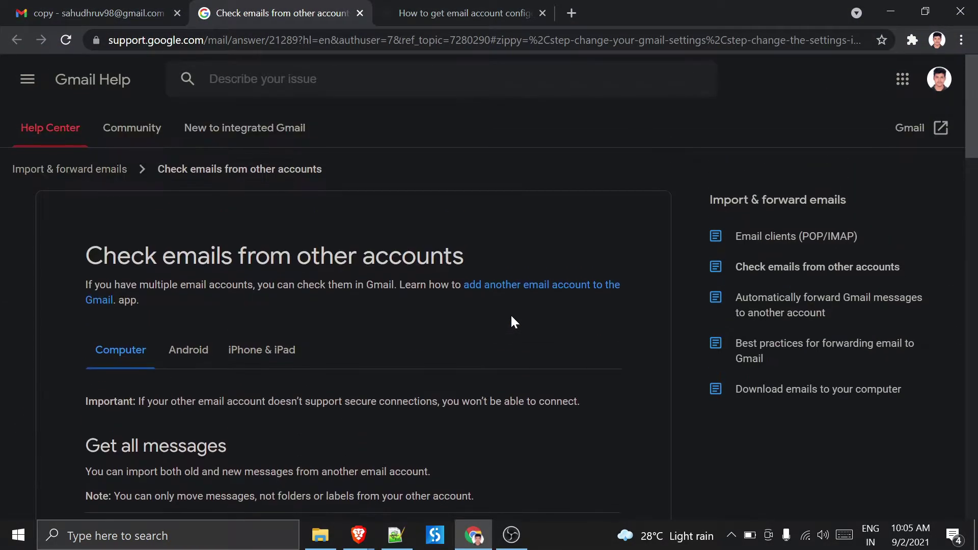
{"action": "scroll", "coordinate": [512, 316], "scroll_direction": "down", "scroll_amount": 4}
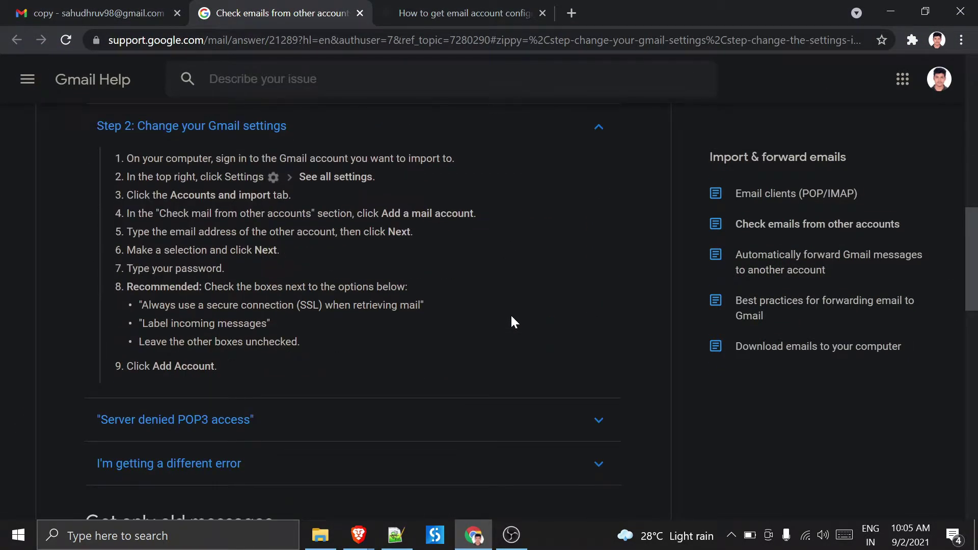
{"action": "left_click", "coordinate": [22, 7]}
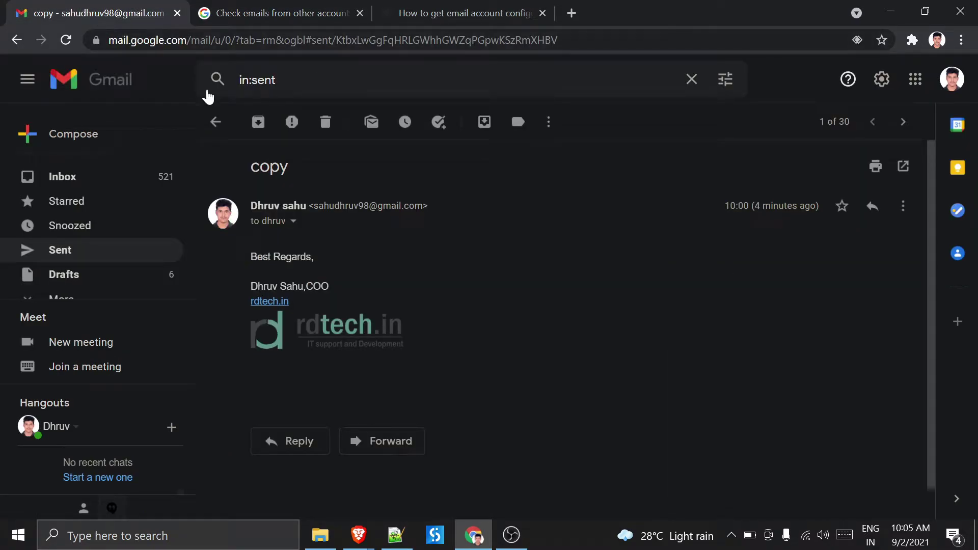
{"action": "left_click", "coordinate": [214, 122]}
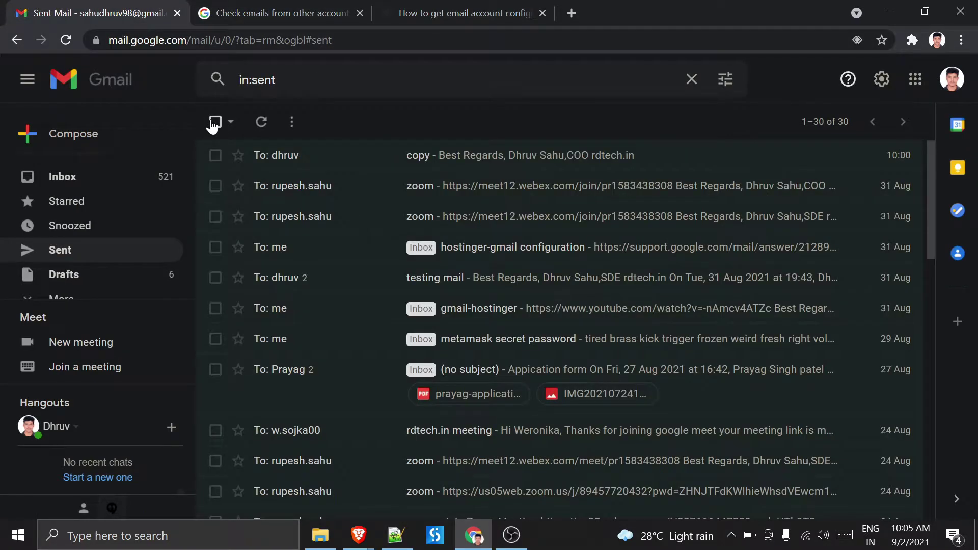
{"action": "left_click", "coordinate": [63, 180]}
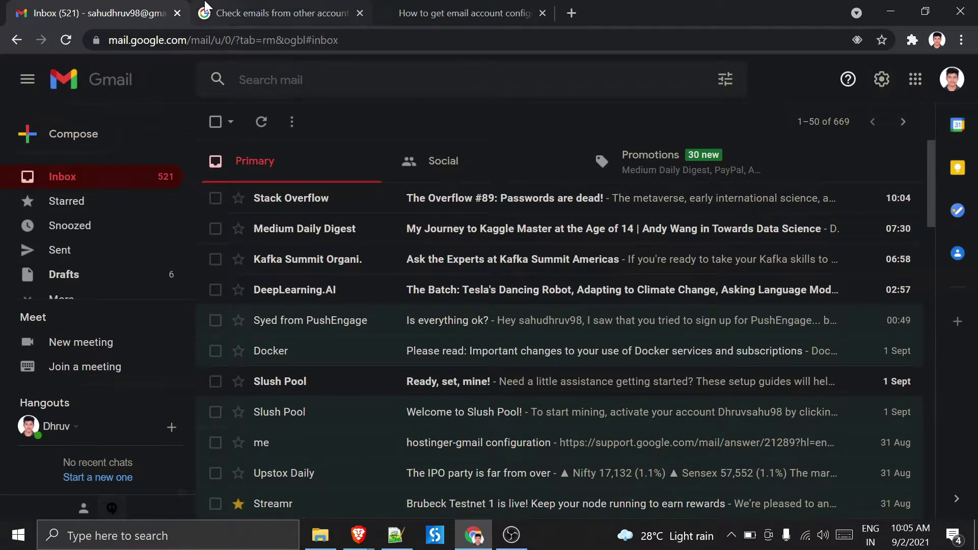
{"action": "left_click", "coordinate": [239, 13]}
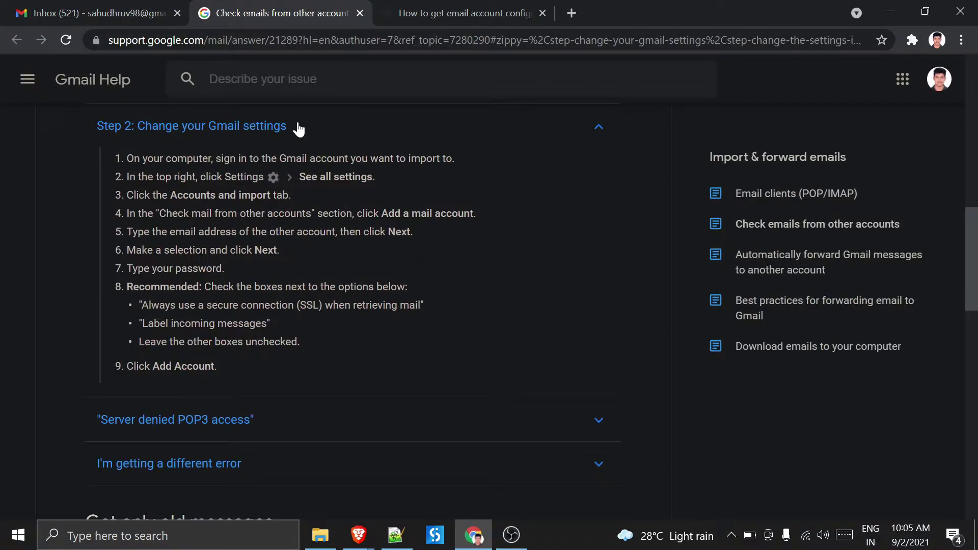
{"action": "left_click", "coordinate": [97, 13]}
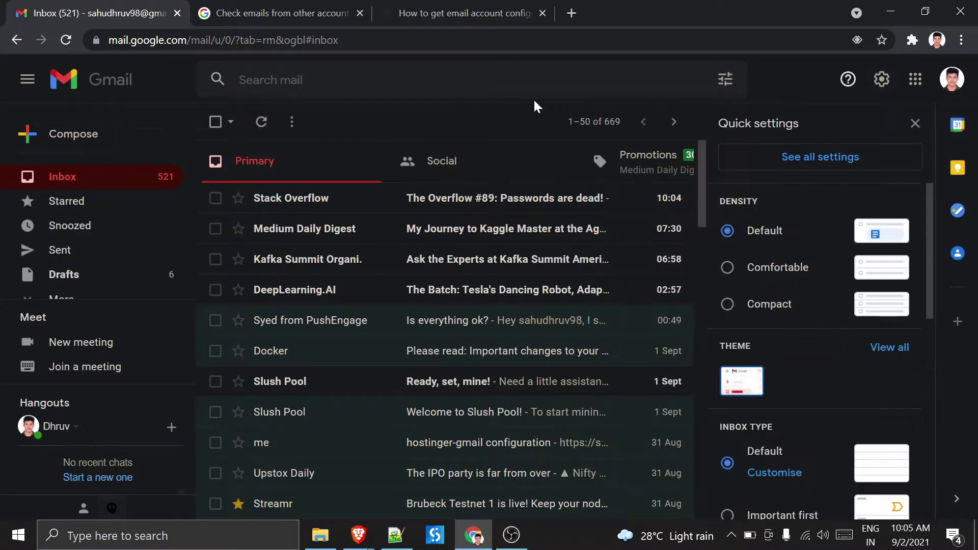
- Open the full Gmail settings, check the Hostinger article, and go to Forwarding and POP/IMAP
{"action": "left_click", "coordinate": [826, 158]}
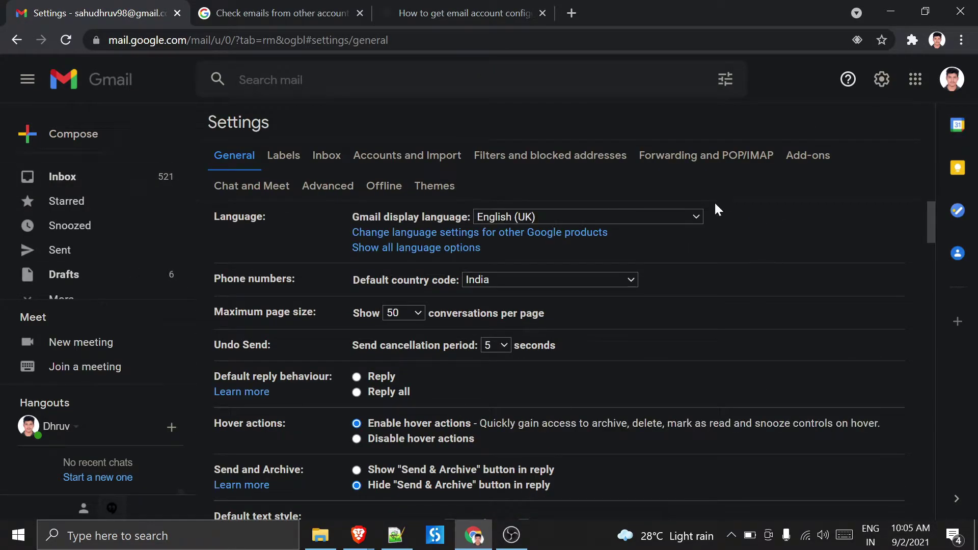
{"action": "scroll", "coordinate": [628, 382], "scroll_direction": "down", "scroll_amount": 3}
{"action": "scroll", "coordinate": [628, 382], "scroll_direction": "down", "scroll_amount": 19}
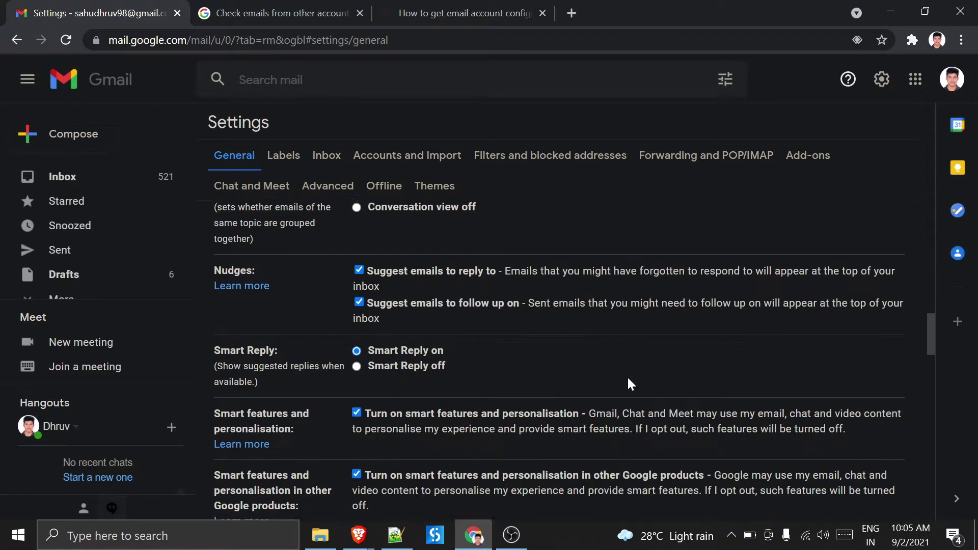
{"action": "scroll", "coordinate": [630, 383], "scroll_direction": "down", "scroll_amount": 7}
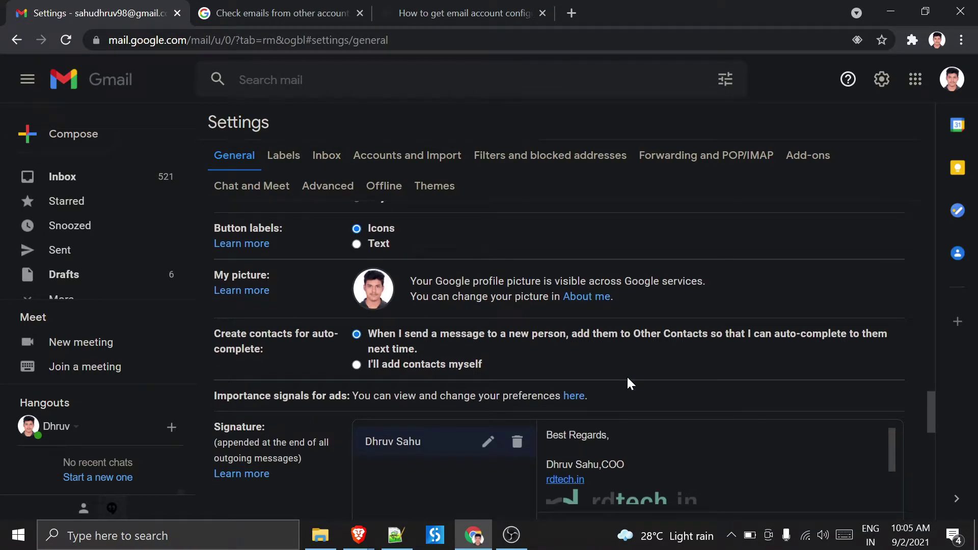
{"action": "scroll", "coordinate": [627, 384], "scroll_direction": "down", "scroll_amount": 6}
{"action": "scroll", "coordinate": [628, 383], "scroll_direction": "up", "scroll_amount": 4}
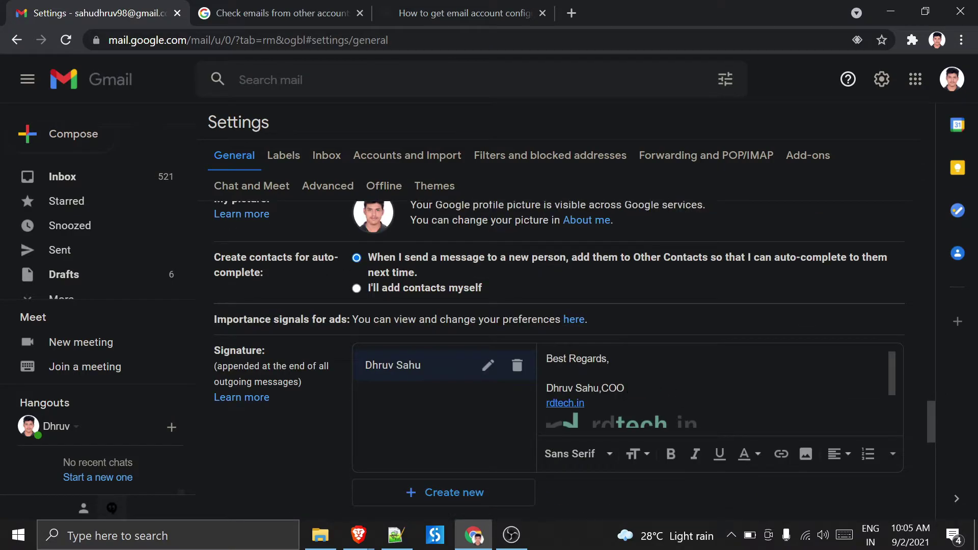
{"action": "left_click", "coordinate": [471, 13]}
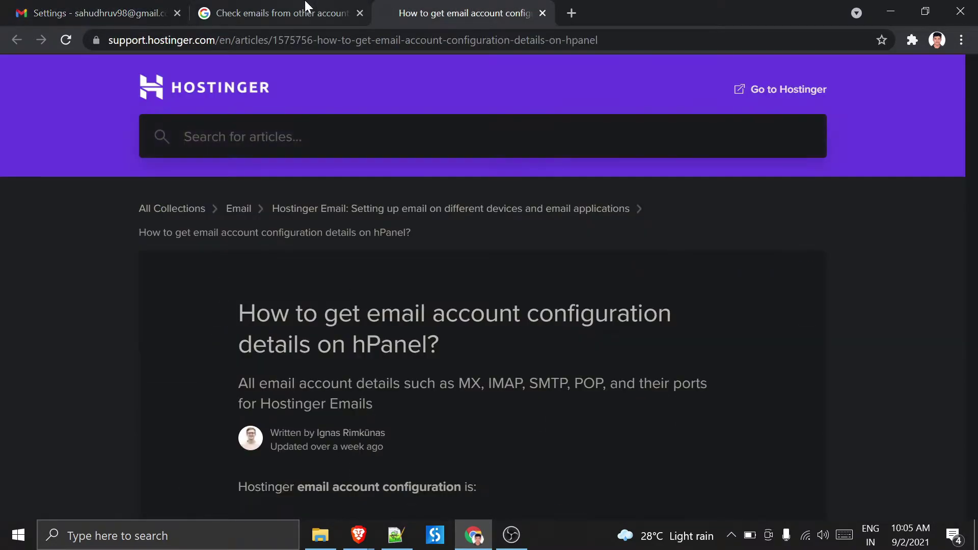
{"action": "left_click", "coordinate": [102, 13]}
{"action": "scroll", "coordinate": [713, 387], "scroll_direction": "down", "scroll_amount": 1}
{"action": "scroll", "coordinate": [676, 304], "scroll_direction": "up", "scroll_amount": 7}
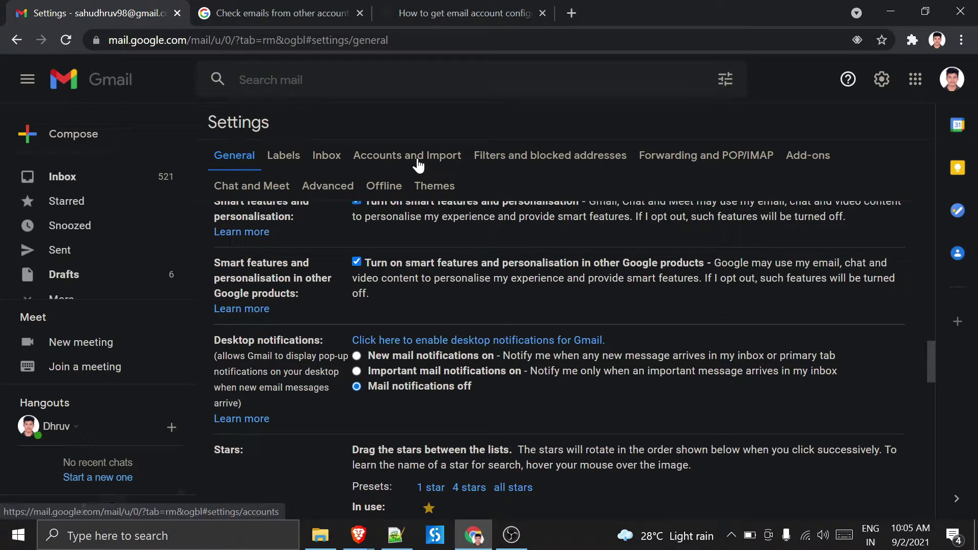
{"action": "left_click", "coordinate": [758, 157]}
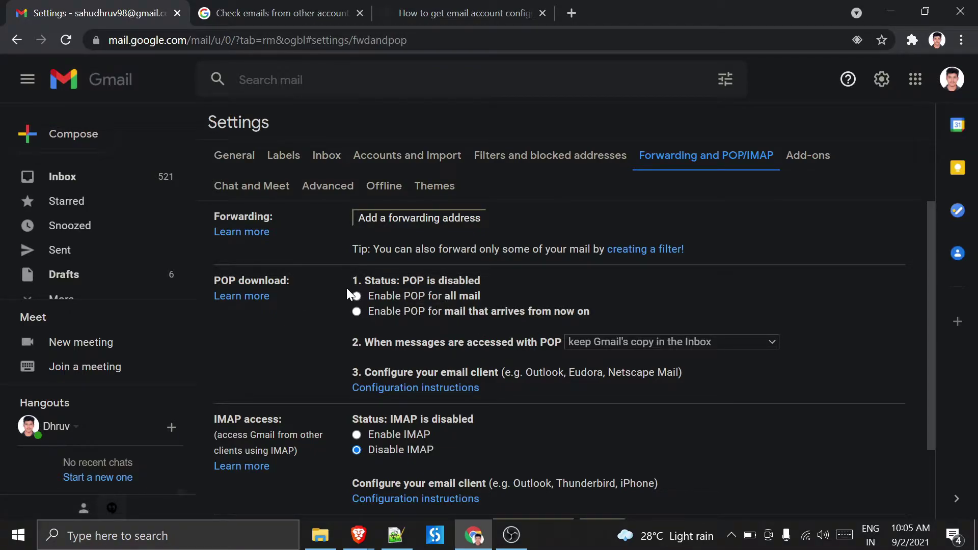
- Enable POP for all mail and turn on IMAP access
{"action": "left_click", "coordinate": [356, 297]}
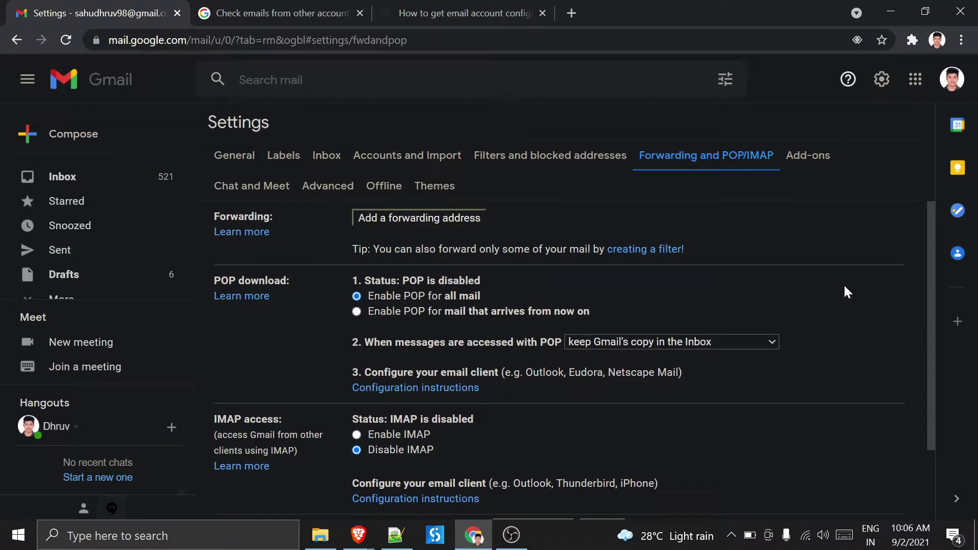
{"action": "scroll", "coordinate": [844, 288], "scroll_direction": "down", "scroll_amount": 2}
{"action": "scroll", "coordinate": [844, 287], "scroll_direction": "up", "scroll_amount": 2}
{"action": "scroll", "coordinate": [846, 291], "scroll_direction": "down", "scroll_amount": 2}
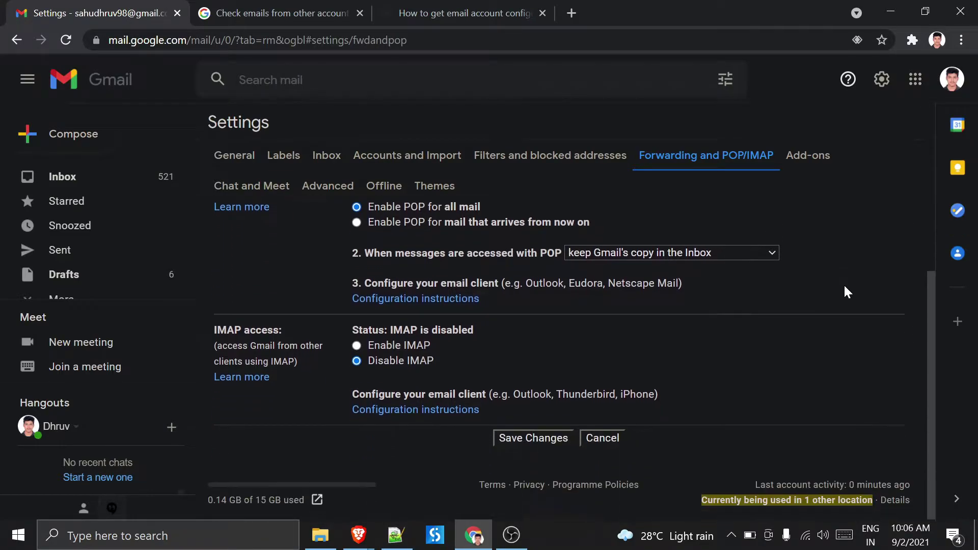
{"action": "left_click", "coordinate": [356, 345]}
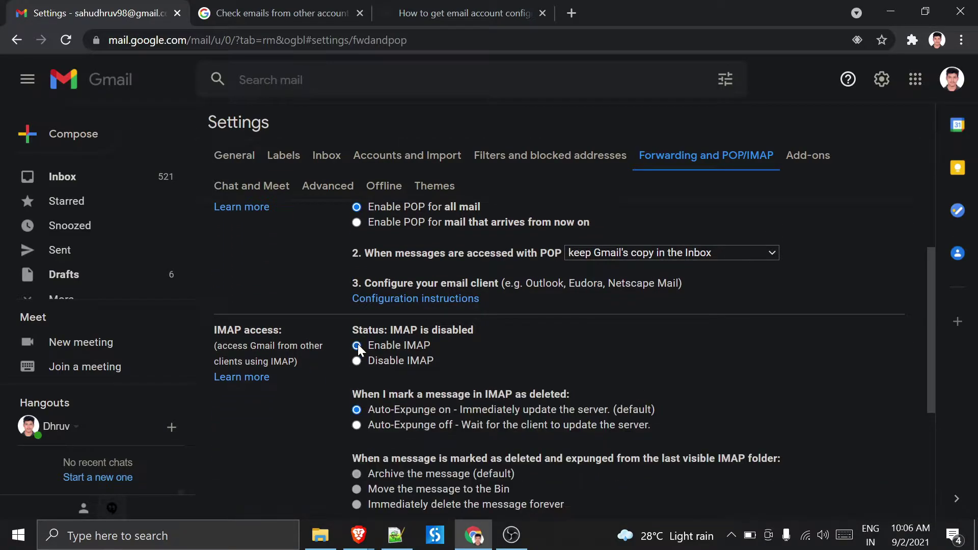
{"action": "scroll", "coordinate": [490, 365], "scroll_direction": "down", "scroll_amount": 3}
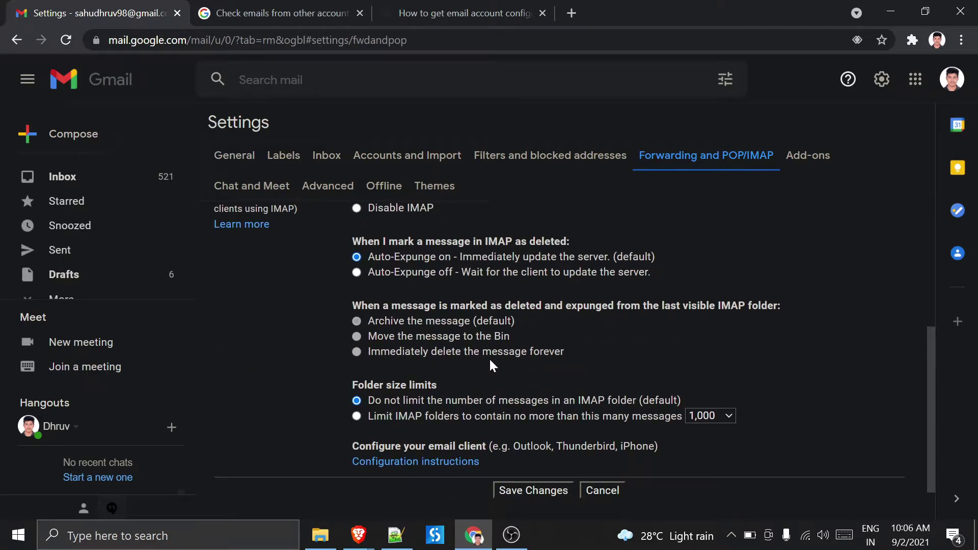
{"action": "scroll", "coordinate": [490, 365], "scroll_direction": "down", "scroll_amount": 1}
{"action": "scroll", "coordinate": [490, 359], "scroll_direction": "up", "scroll_amount": 6}
{"action": "scroll", "coordinate": [489, 357], "scroll_direction": "down", "scroll_amount": 6}
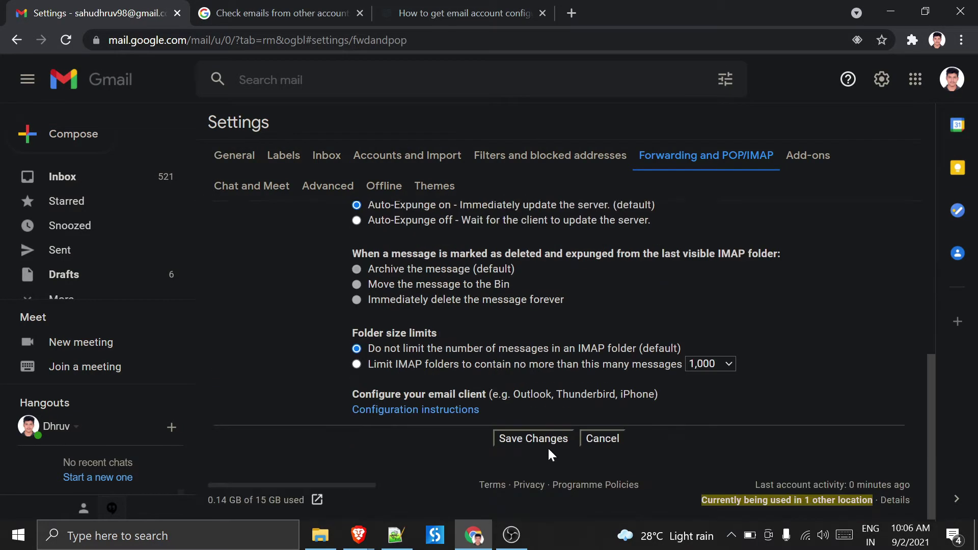
{"action": "scroll", "coordinate": [549, 447], "scroll_direction": "up", "scroll_amount": 6}
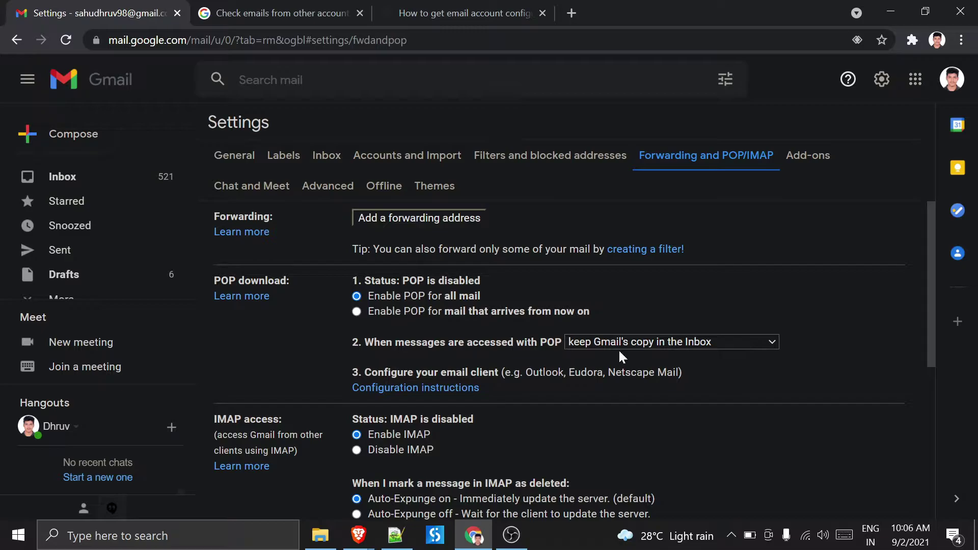
- Keep Gmail's copy in the Inbox for POP-accessed messages and save the changes
{"action": "left_click", "coordinate": [646, 341]}
{"action": "left_click", "coordinate": [640, 357]}
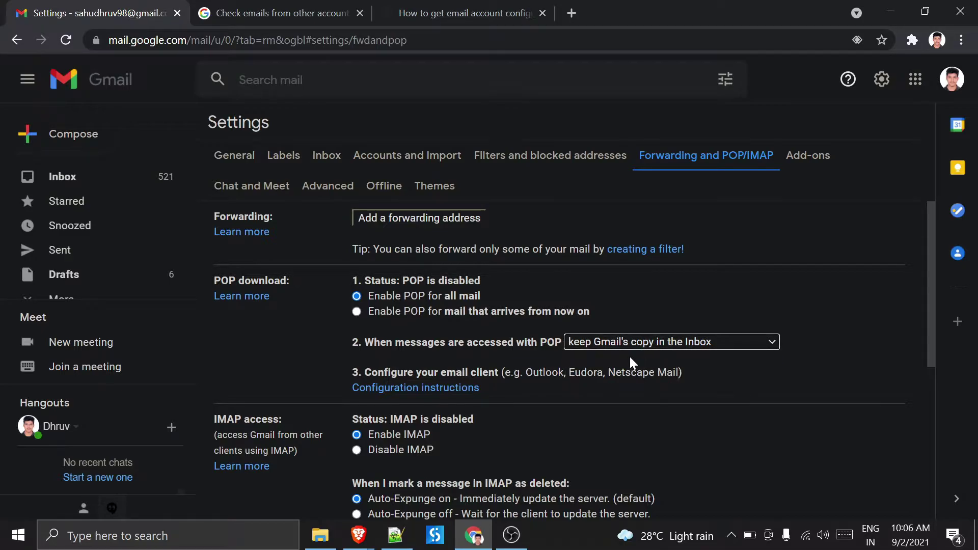
{"action": "scroll", "coordinate": [663, 382], "scroll_direction": "down", "scroll_amount": 5}
{"action": "left_click", "coordinate": [542, 438]}
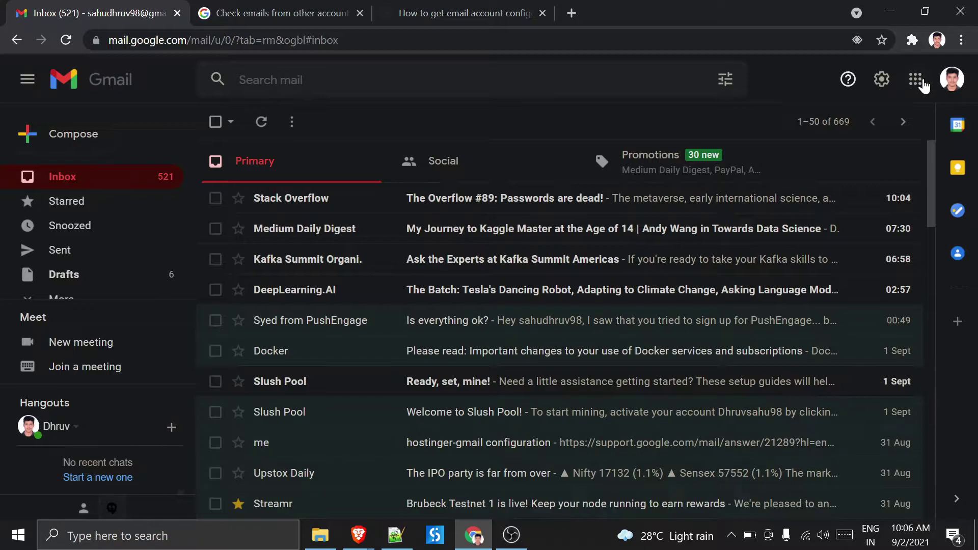
- In Settings > Accounts and Import, start adding another email address under Send mail as
{"action": "left_click", "coordinate": [882, 88]}
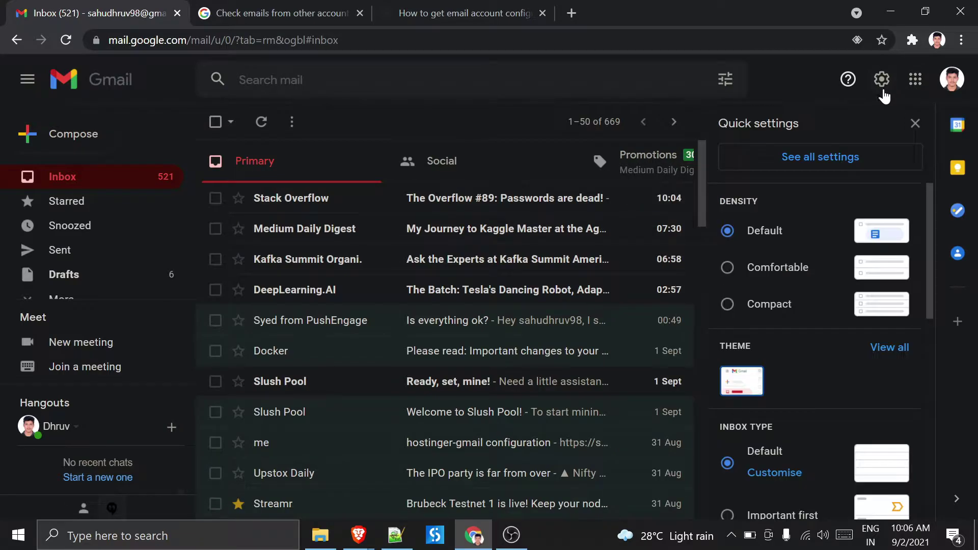
{"action": "left_click", "coordinate": [810, 155]}
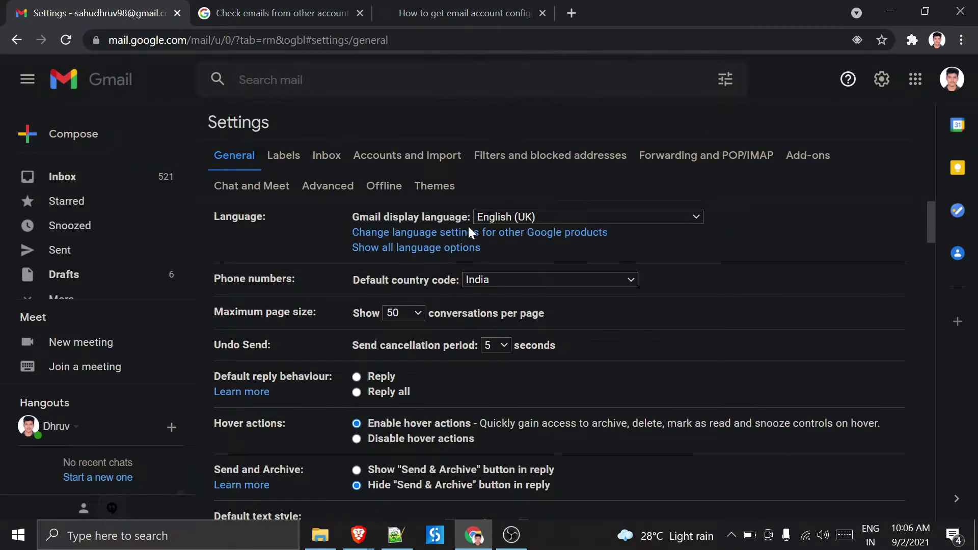
{"action": "scroll", "coordinate": [494, 317], "scroll_direction": "down", "scroll_amount": 20}
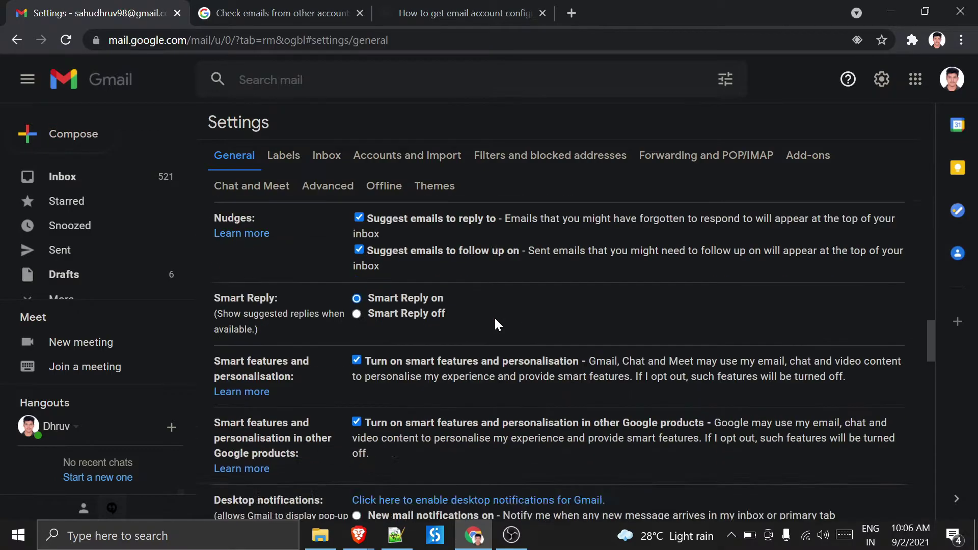
{"action": "left_click", "coordinate": [412, 147]}
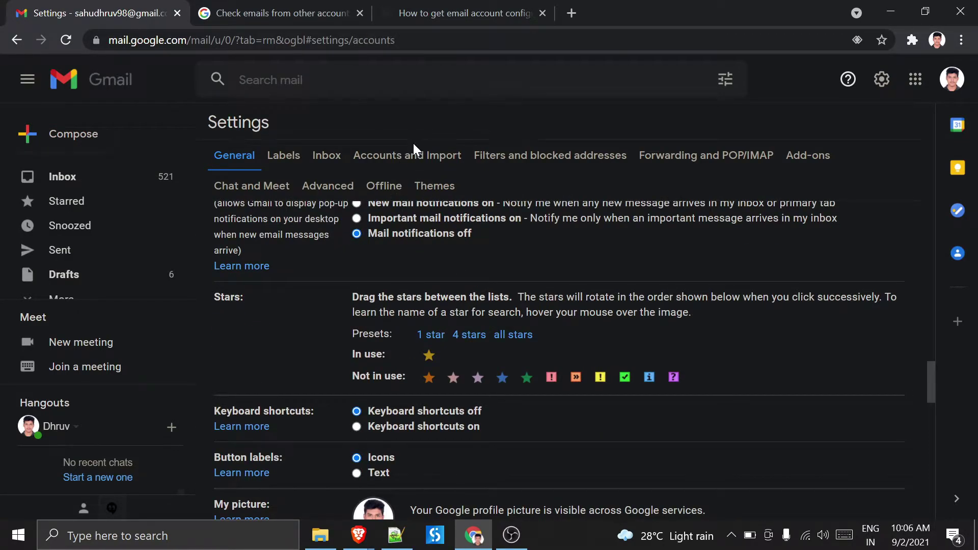
{"action": "scroll", "coordinate": [713, 321], "scroll_direction": "down", "scroll_amount": 3}
{"action": "scroll", "coordinate": [713, 321], "scroll_direction": "up", "scroll_amount": 2}
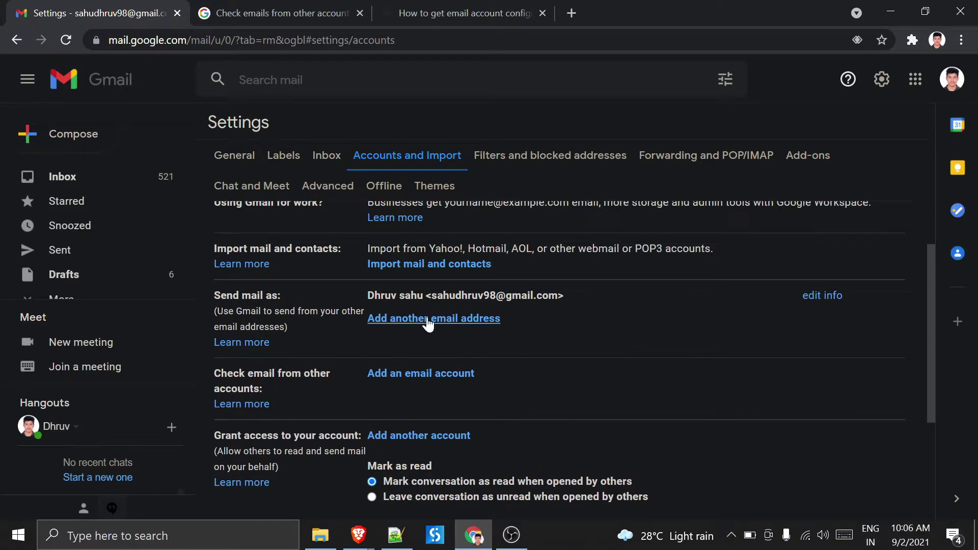
{"action": "left_click", "coordinate": [426, 318]}
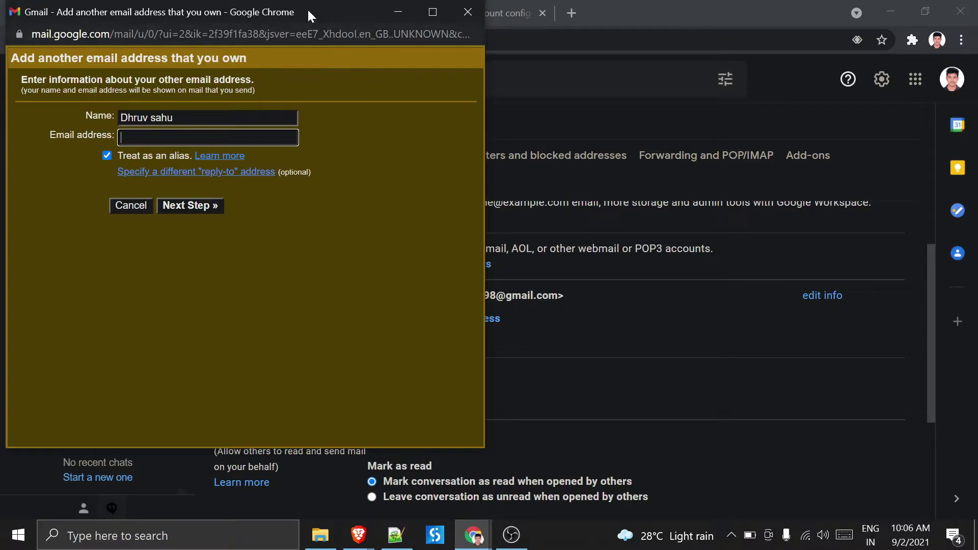
- Enter the rdtech.in address, advance to the SMTP step, and select the SMTP Server value
{"action": "left_click_drag", "start_coordinate": [308, 10], "coordinate": [715, 70]}
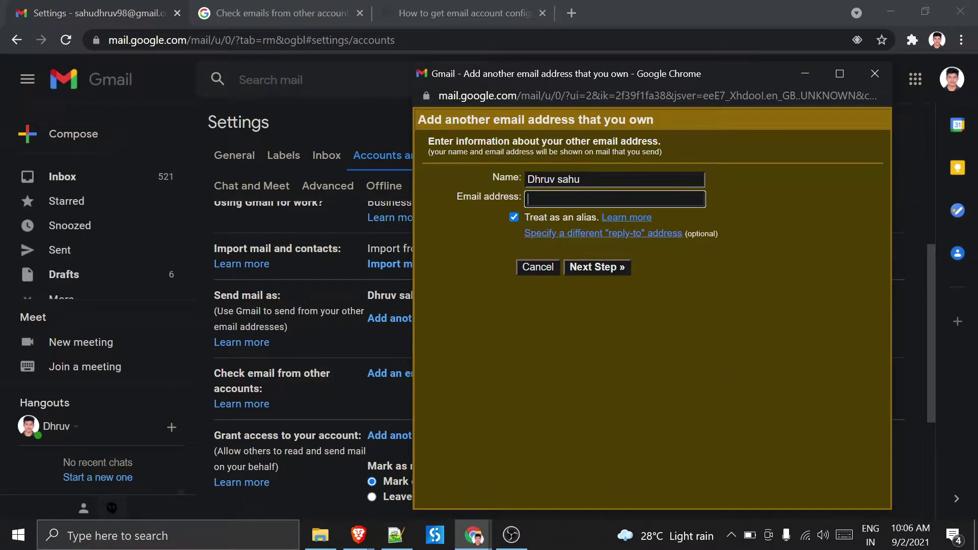
{"action": "left_click", "coordinate": [591, 272]}
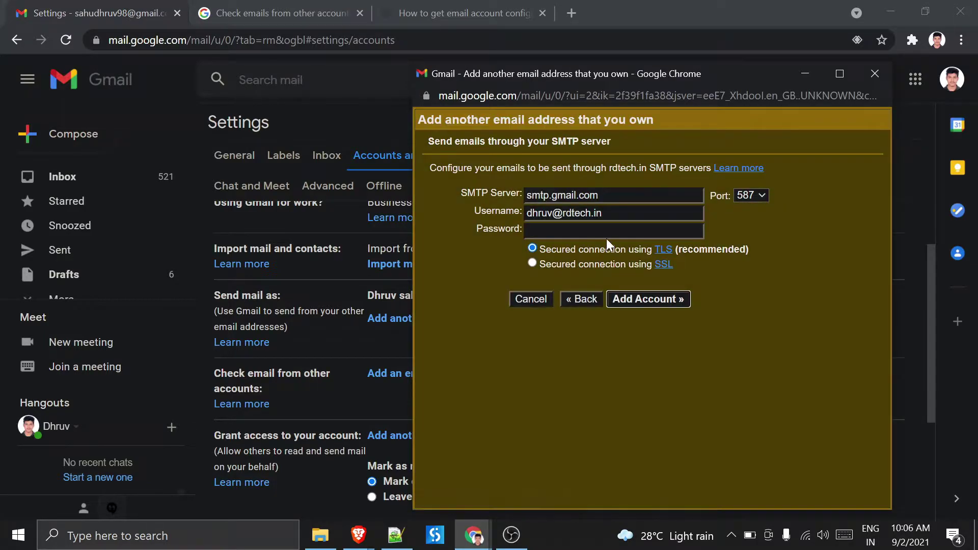
{"action": "left_click", "coordinate": [606, 237]}
{"action": "left_click", "coordinate": [600, 195]}
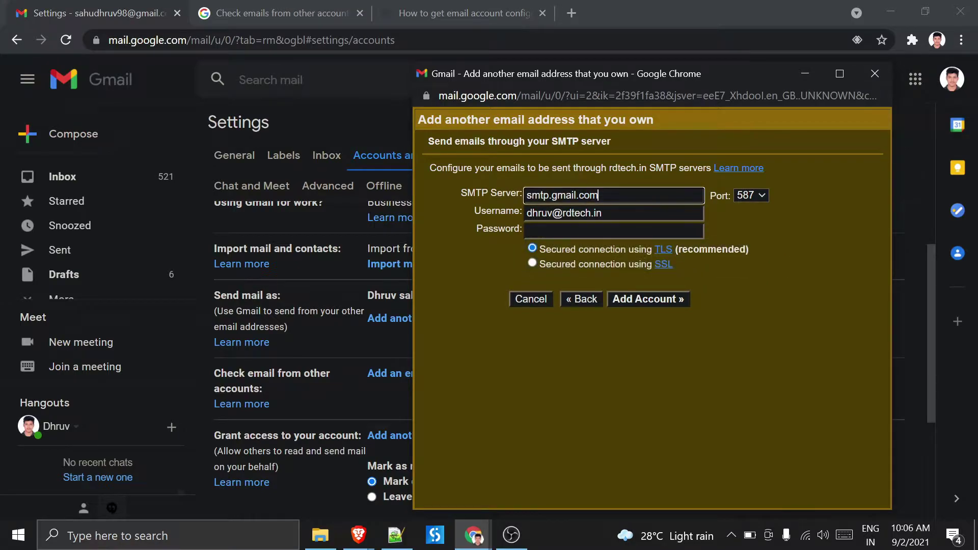
{"action": "double_click", "coordinate": [588, 195]}
{"action": "key", "text": "ctrl+a"}
- Select the SMTP host smtp.hostinger.com in the Hostinger configuration article, then return to Gmail
{"action": "left_click", "coordinate": [464, 12]}
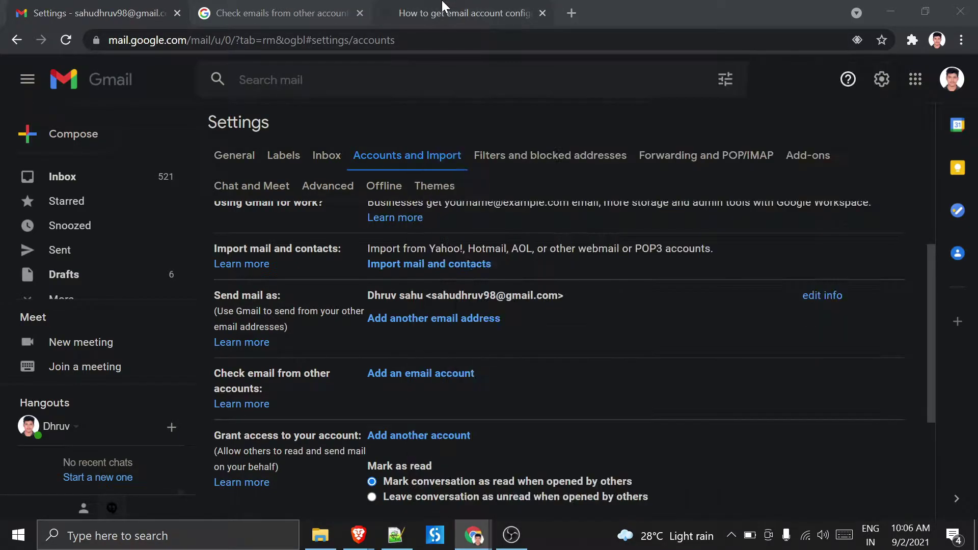
{"action": "scroll", "coordinate": [871, 281], "scroll_direction": "down", "scroll_amount": 15}
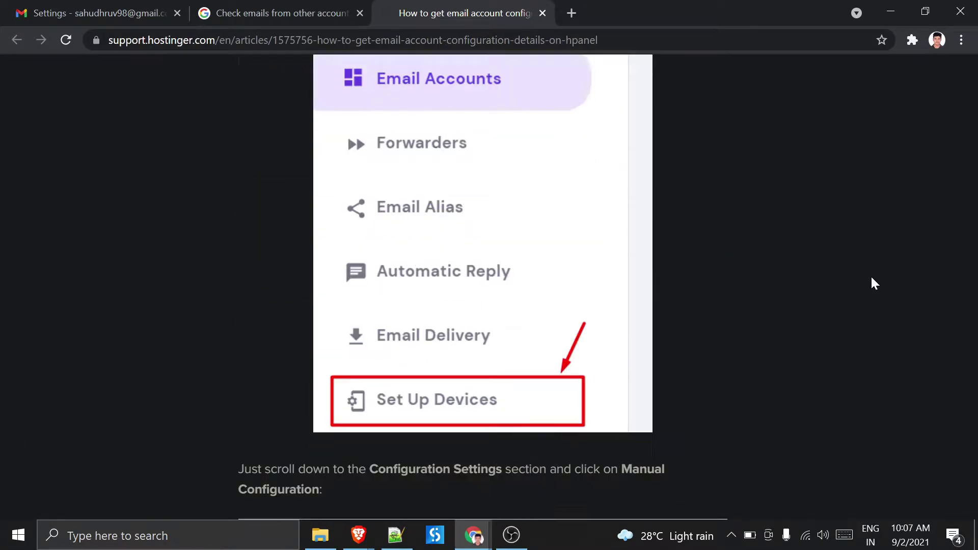
{"action": "scroll", "coordinate": [871, 282], "scroll_direction": "up", "scroll_amount": 10}
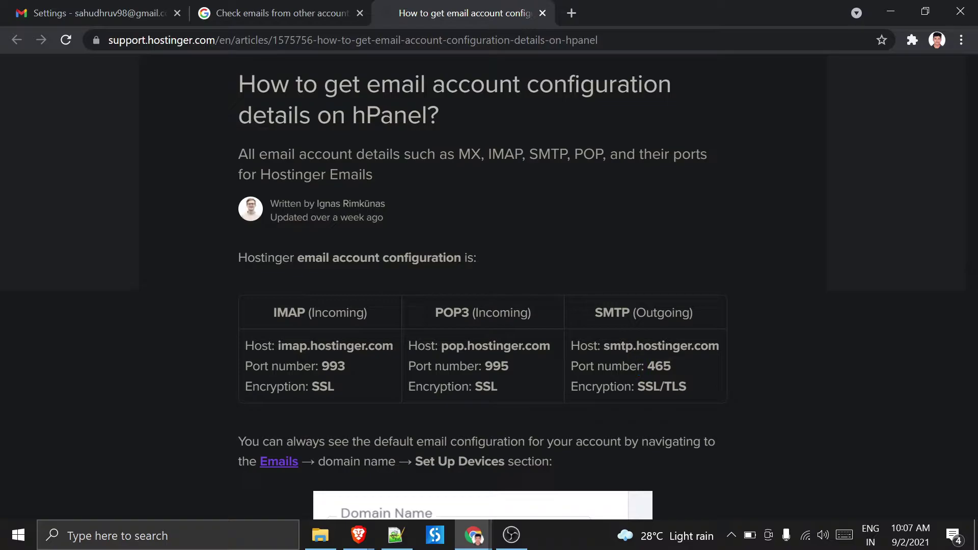
{"action": "left_click_drag", "start_coordinate": [604, 346], "coordinate": [708, 346]}
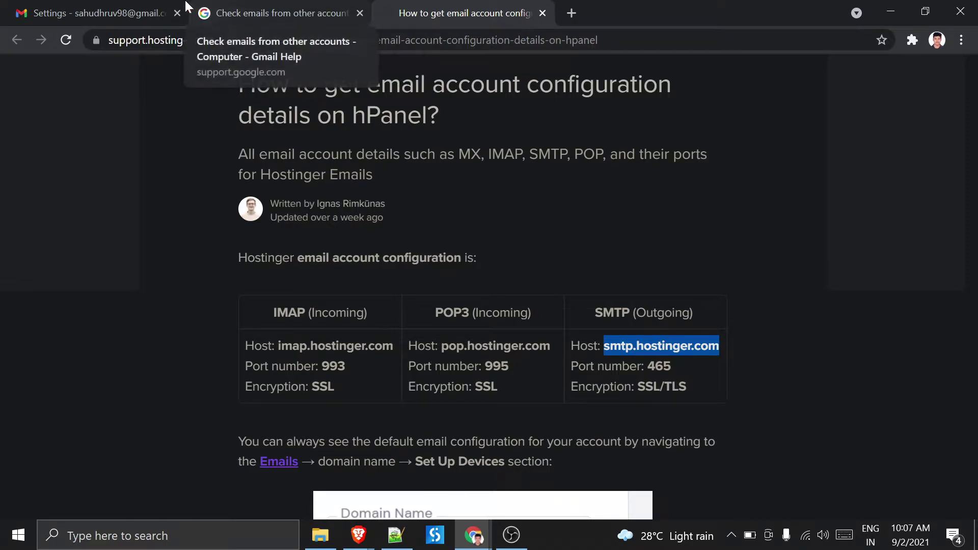
{"action": "left_click", "coordinate": [92, 13]}
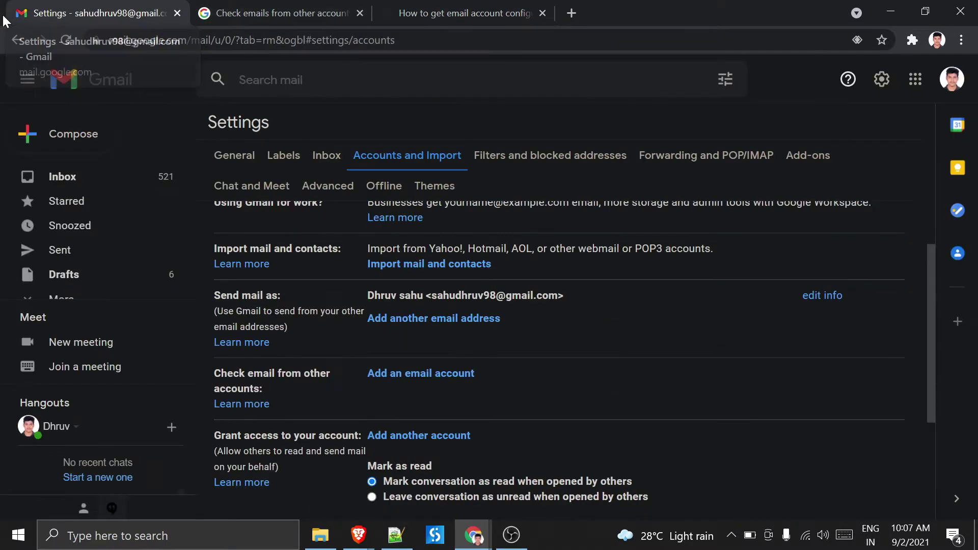
- Replace the SMTP Server value with smtp.hostinger.com
{"action": "left_click", "coordinate": [482, 539]}
{"action": "left_click", "coordinate": [521, 497]}
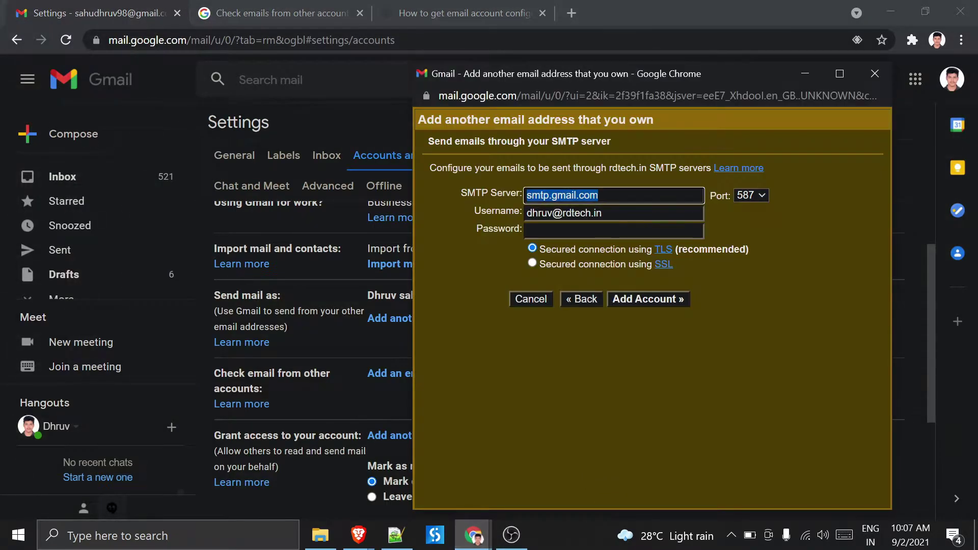
{"action": "left_click", "coordinate": [578, 234]}
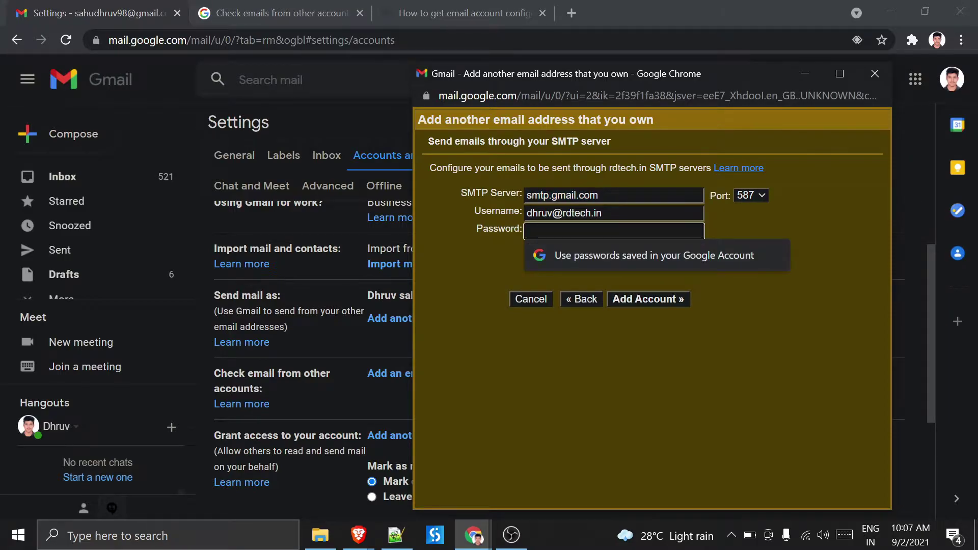
{"action": "left_click_drag", "start_coordinate": [600, 196], "coordinate": [577, 195]}
{"action": "key", "text": "ctrl+a"}
{"action": "type", "text": "smtp.hostinger.com"}
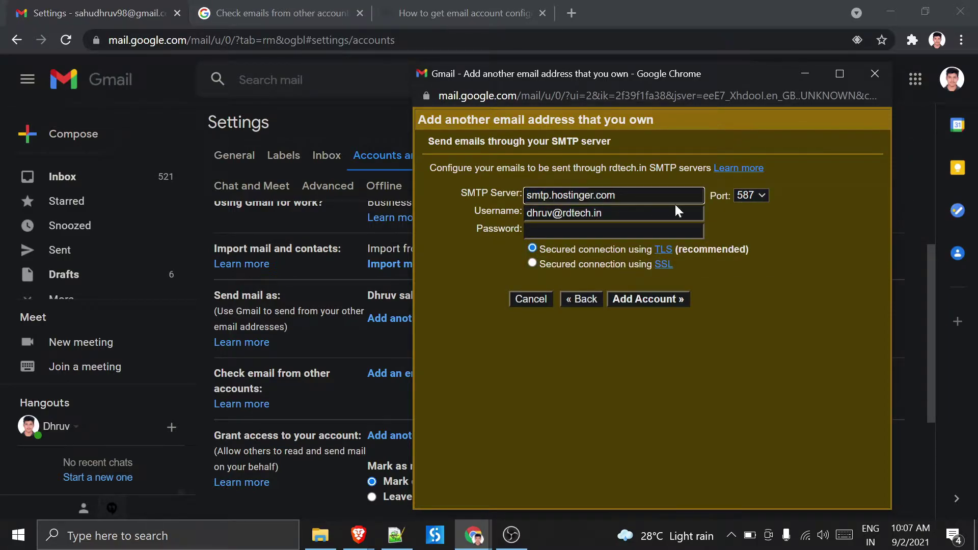
- Set the SMTP port to 465 and enter the account password
{"action": "left_click", "coordinate": [397, 13]}
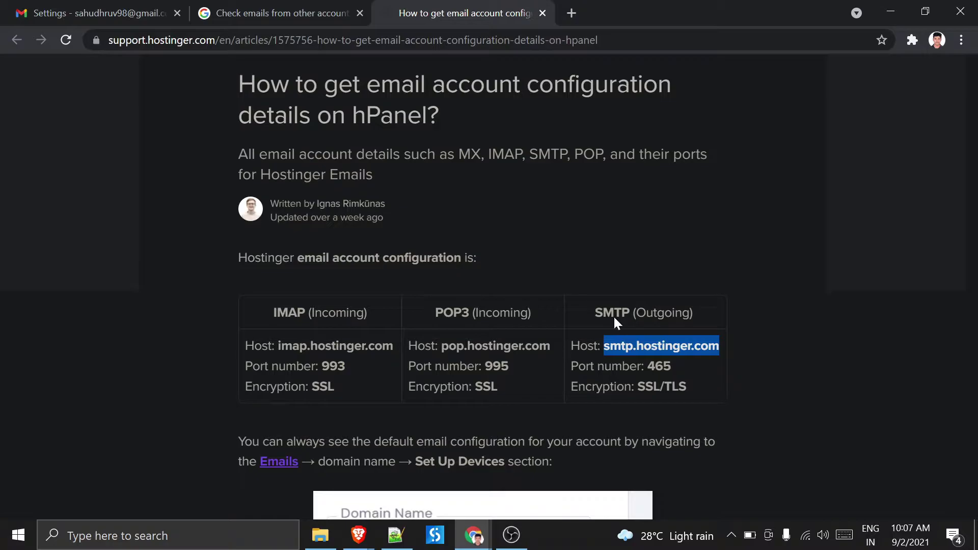
{"action": "left_click", "coordinate": [97, 13]}
{"action": "mouse_move", "coordinate": [473, 534]}
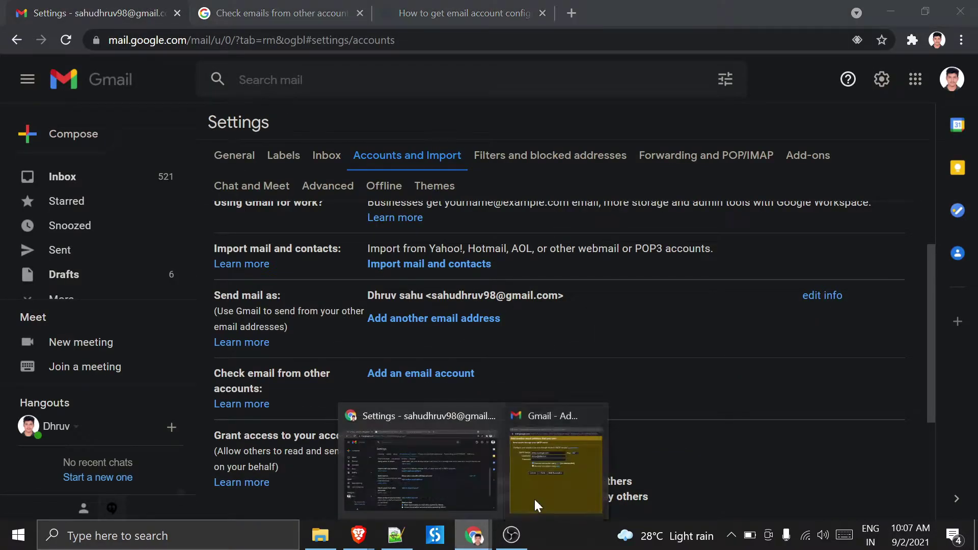
{"action": "left_click", "coordinate": [534, 500]}
{"action": "left_click", "coordinate": [762, 195]}
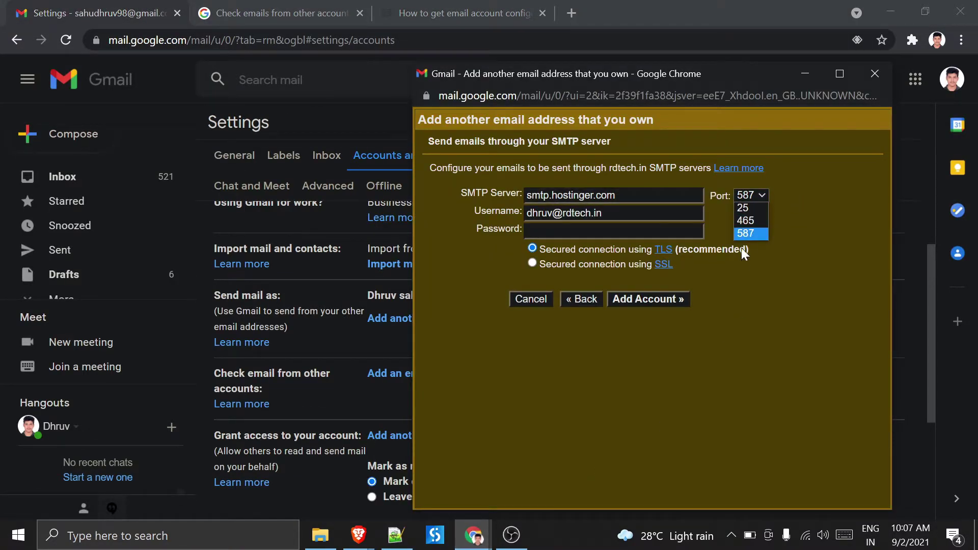
{"action": "left_click", "coordinate": [747, 221]}
{"action": "left_click", "coordinate": [611, 230]}
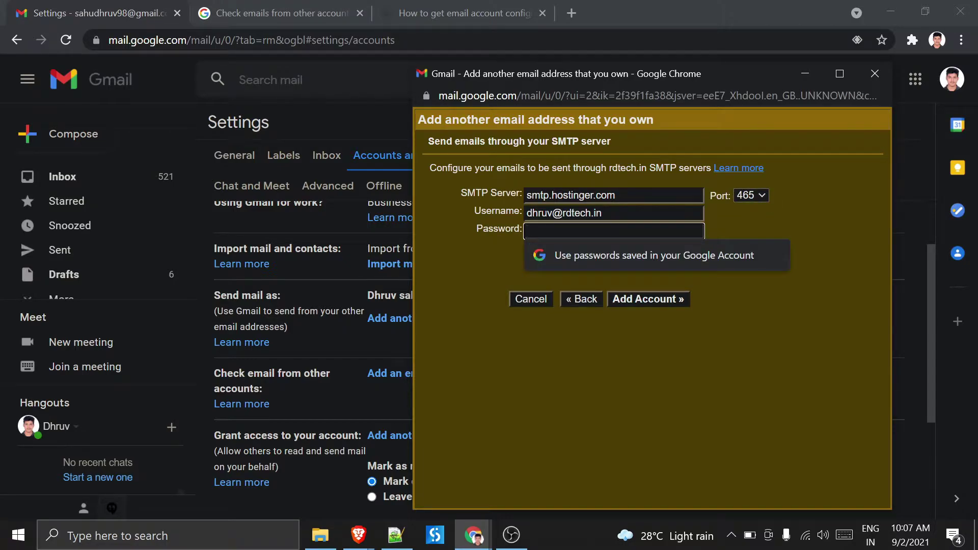
{"action": "type", "text": "••••"}
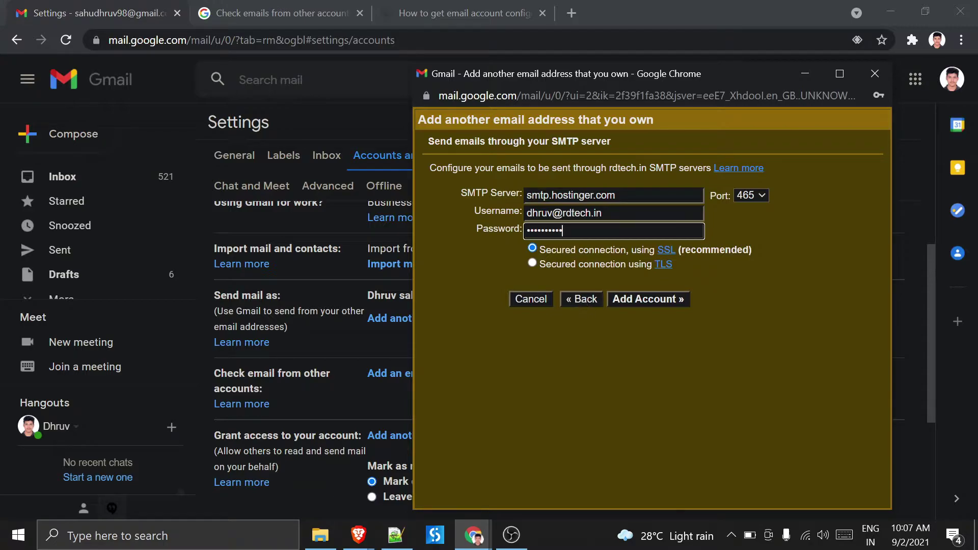
- Recheck the port and encryption in the article, then submit with Add Account
{"action": "left_click", "coordinate": [393, 10]}
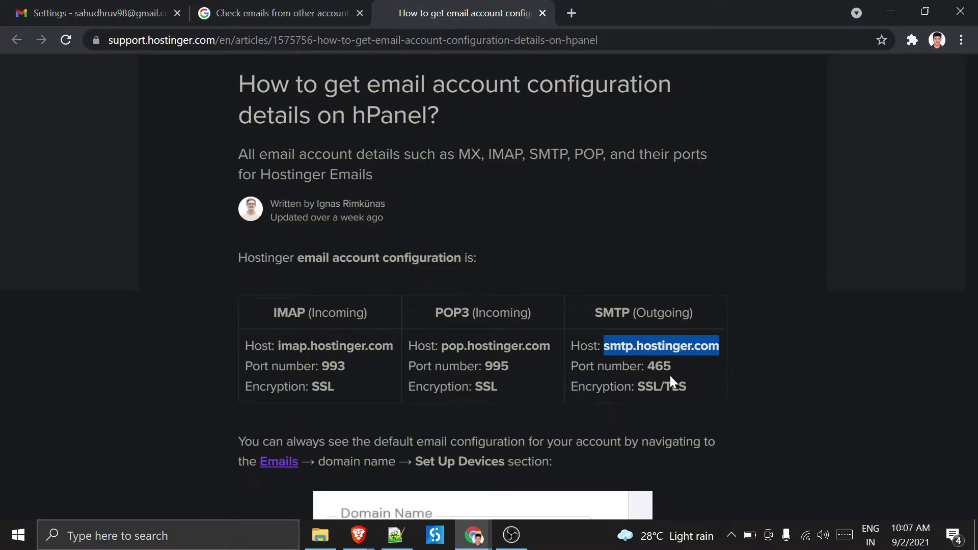
{"action": "mouse_move", "coordinate": [474, 535]}
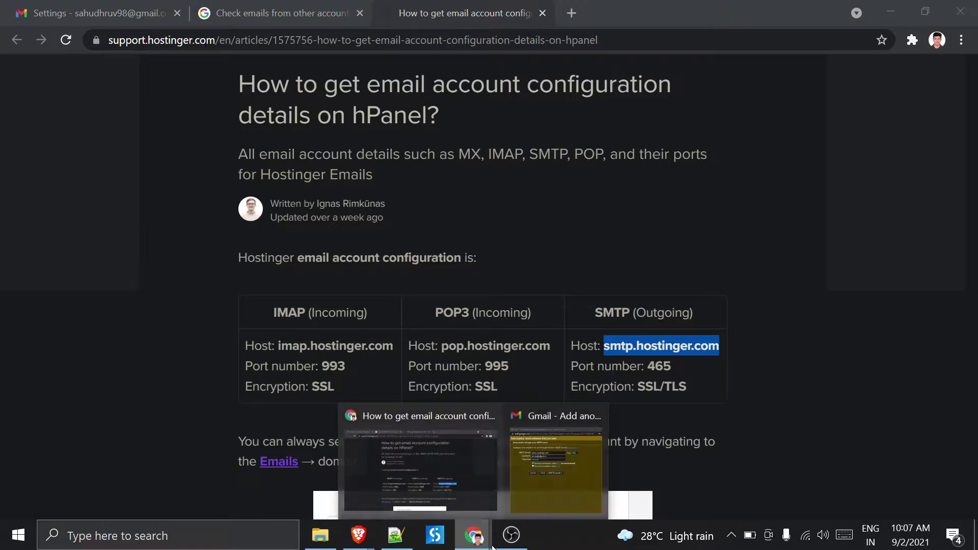
{"action": "left_click", "coordinate": [525, 495]}
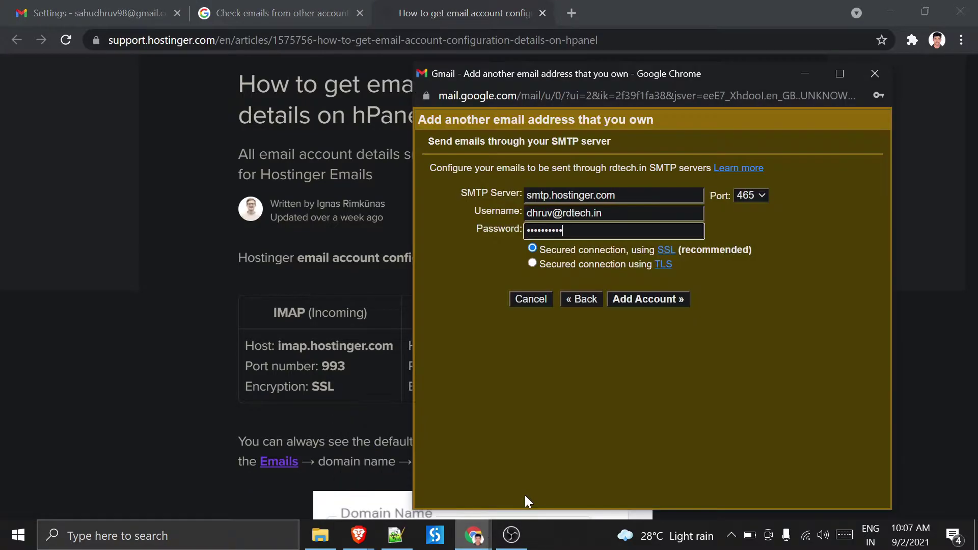
{"action": "left_click", "coordinate": [644, 300]}
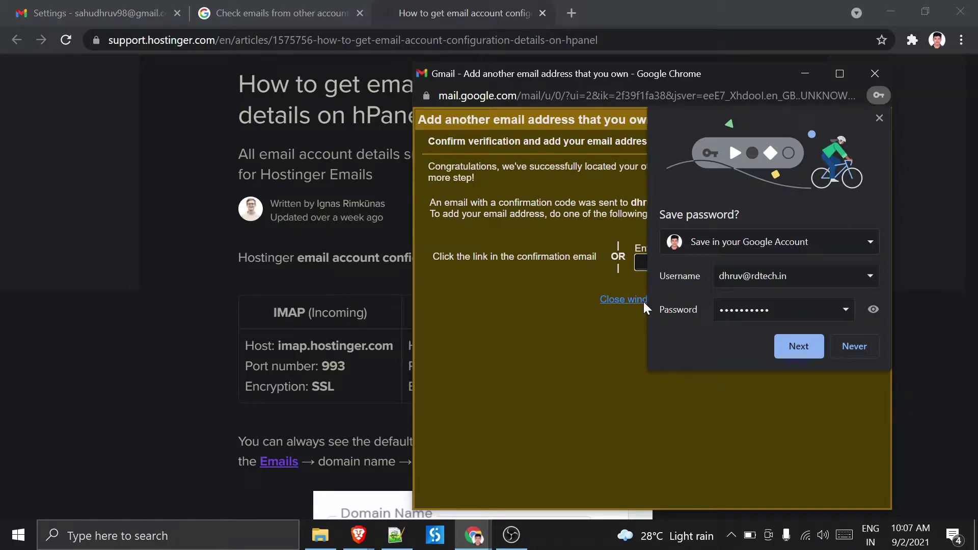
- Dismiss Chrome's save-password offer and open a new blank browser tab
{"action": "left_click", "coordinate": [879, 118]}
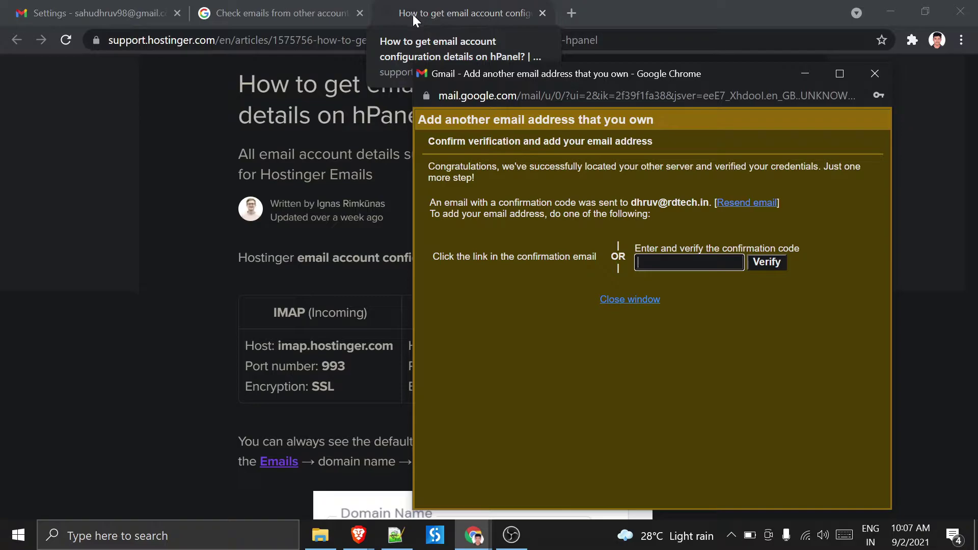
{"action": "left_click", "coordinate": [571, 13]}
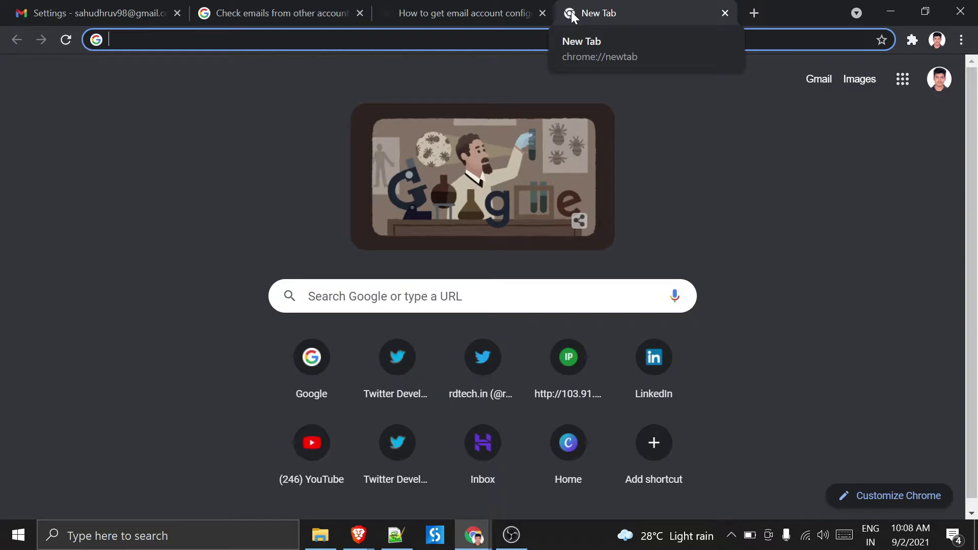
- In Hostinger Webmail, open the 'Gmail Confirmation - Send Mail as' message for the new address
{"action": "type", "text": "w"}
{"action": "key", "text": "Return"}
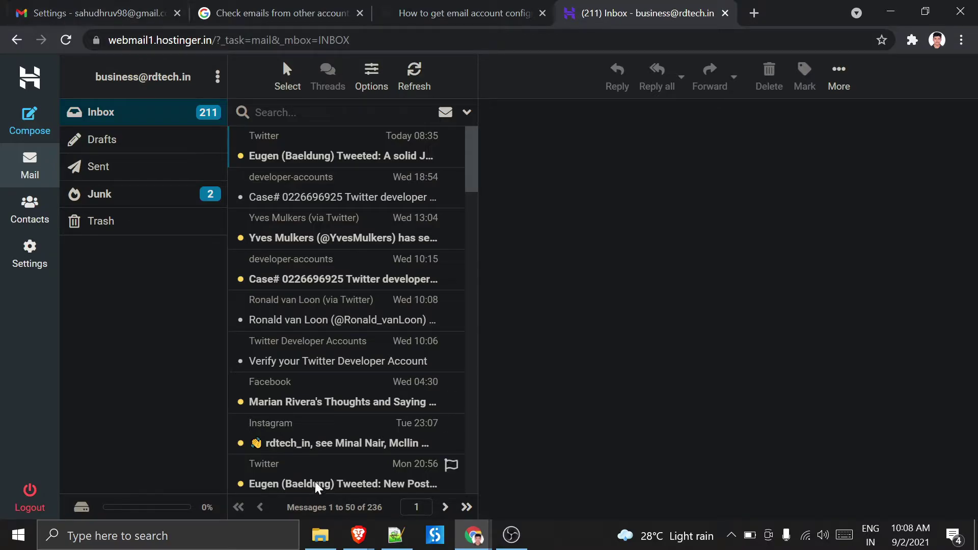
{"action": "left_click", "coordinate": [355, 535]}
{"action": "left_click", "coordinate": [421, 493]}
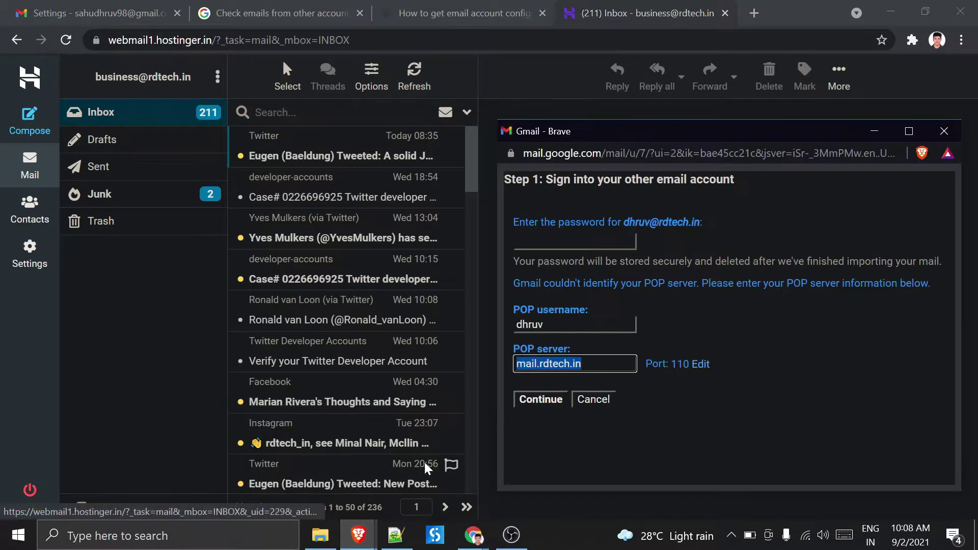
{"action": "left_click", "coordinate": [944, 131]}
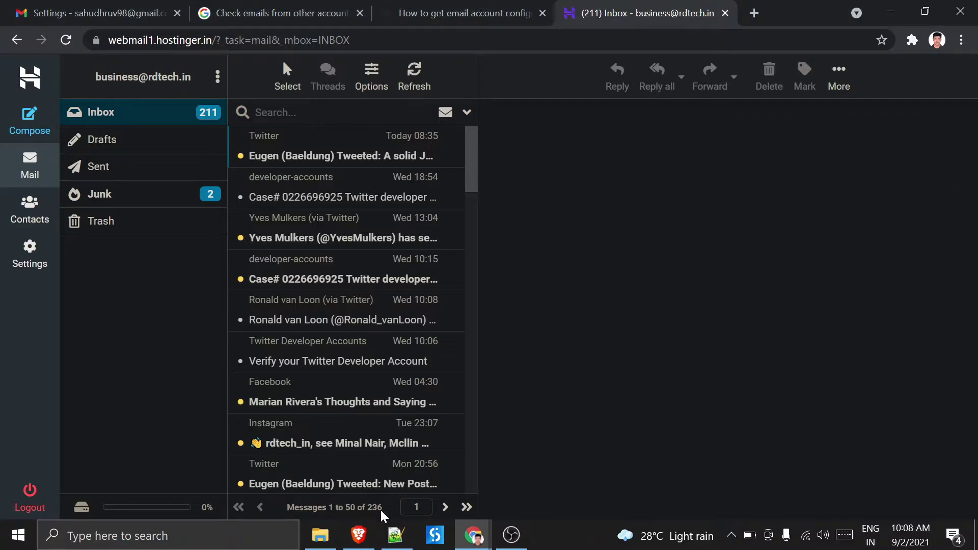
{"action": "left_click", "coordinate": [357, 535]}
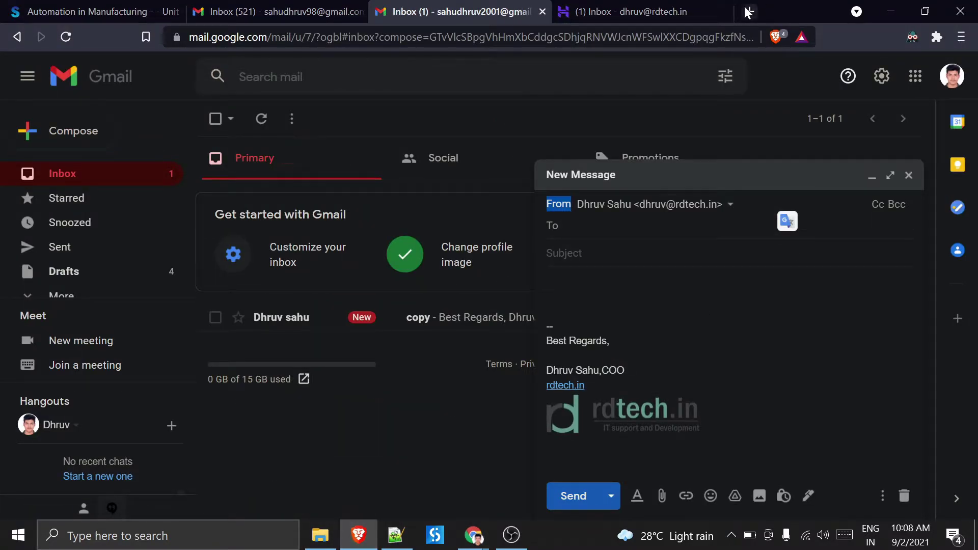
{"action": "left_click", "coordinate": [580, 11]}
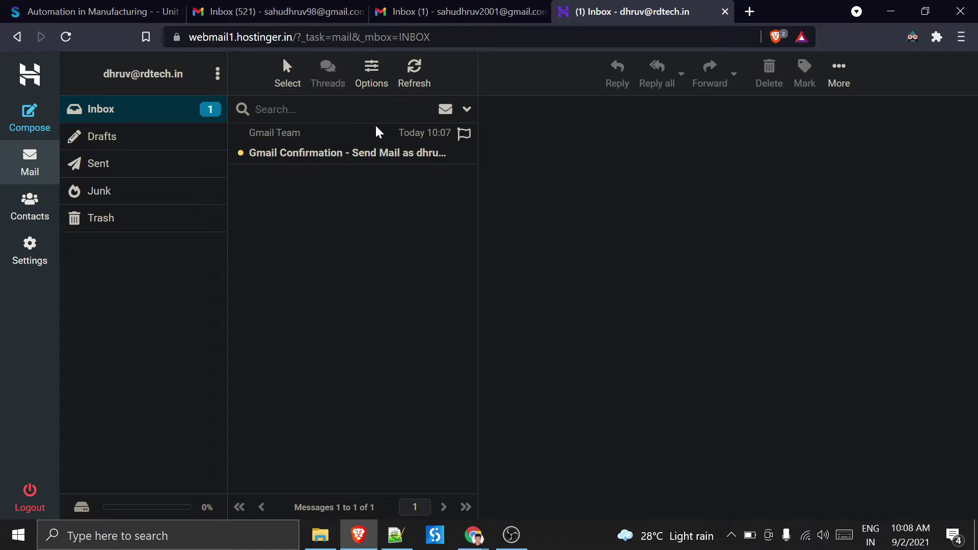
{"action": "left_click", "coordinate": [378, 133]}
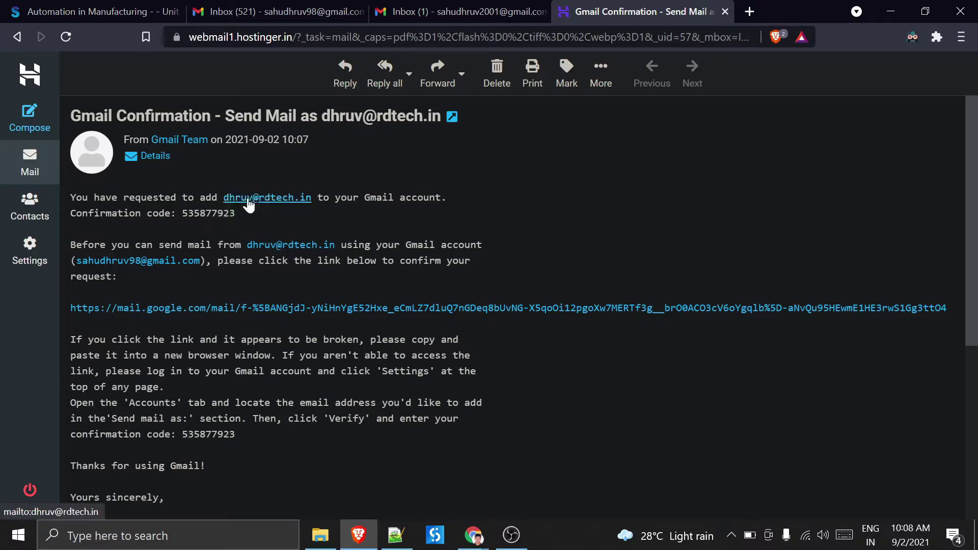
- Select and copy the confirmation code from Gmail's verification message in Hostinger Webmail
{"action": "scroll", "coordinate": [201, 275], "scroll_direction": "down", "scroll_amount": 1}
{"action": "scroll", "coordinate": [201, 229], "scroll_direction": "up", "scroll_amount": 1}
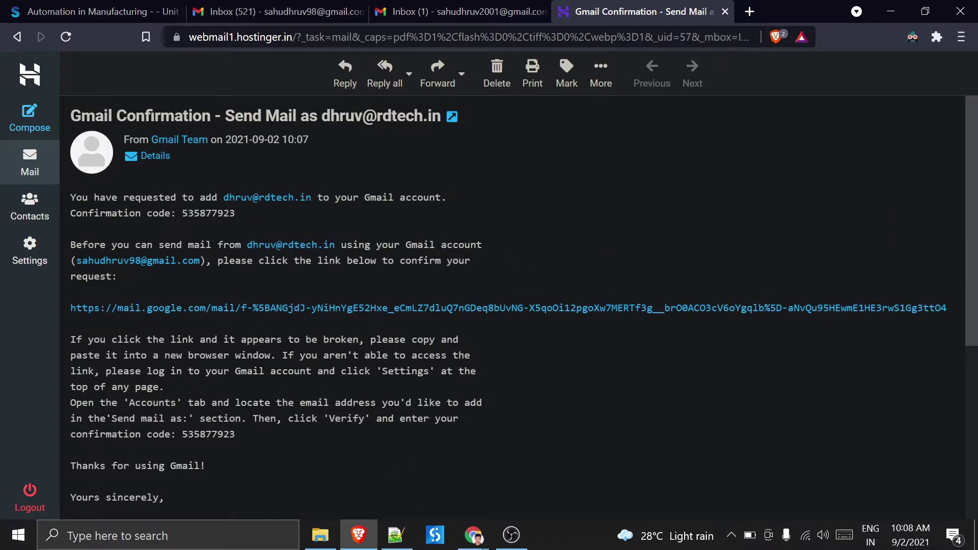
{"action": "left_click_drag", "start_coordinate": [182, 213], "coordinate": [240, 215]}
{"action": "key", "text": "ctrl+c"}
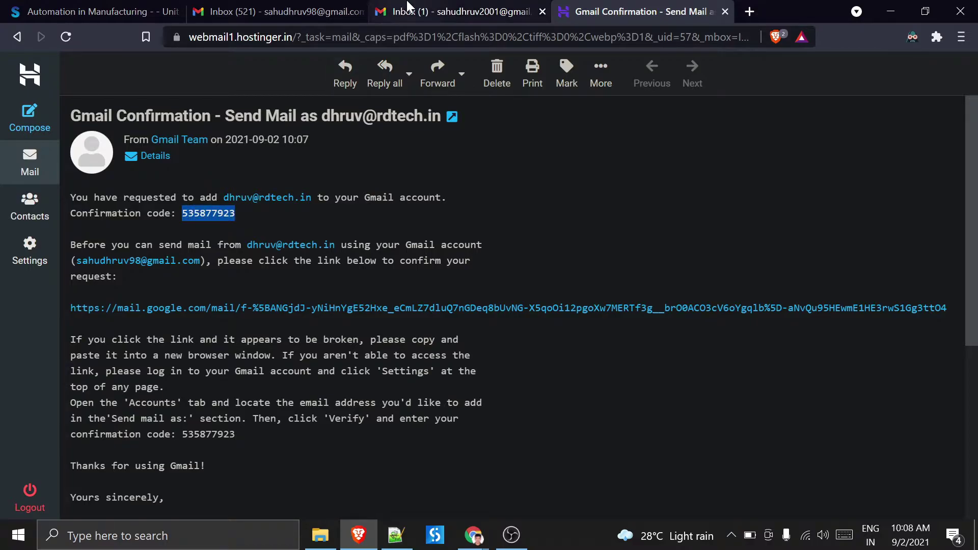
- Switch through the browser windows to the 'Check emails from other accounts' help page
{"action": "left_click", "coordinate": [458, 11]}
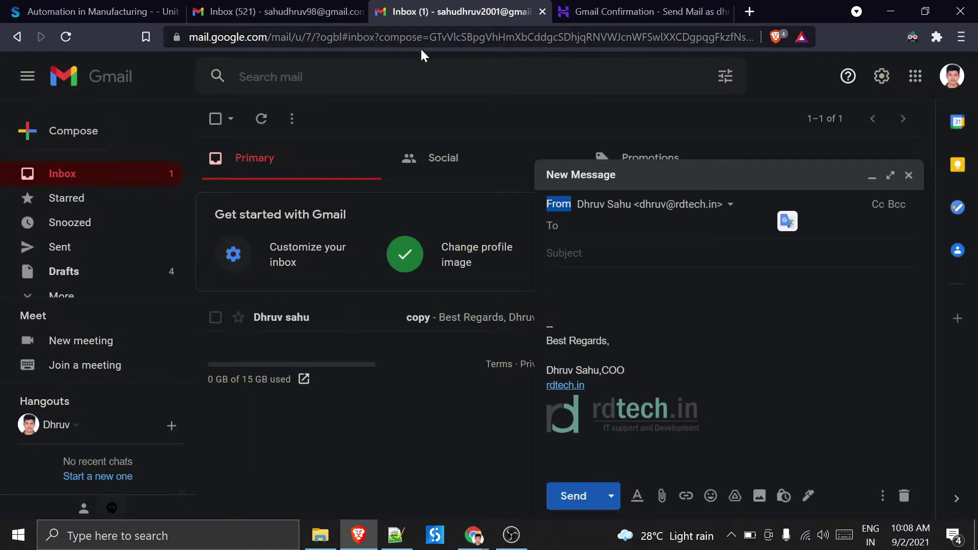
{"action": "left_click", "coordinate": [890, 12]}
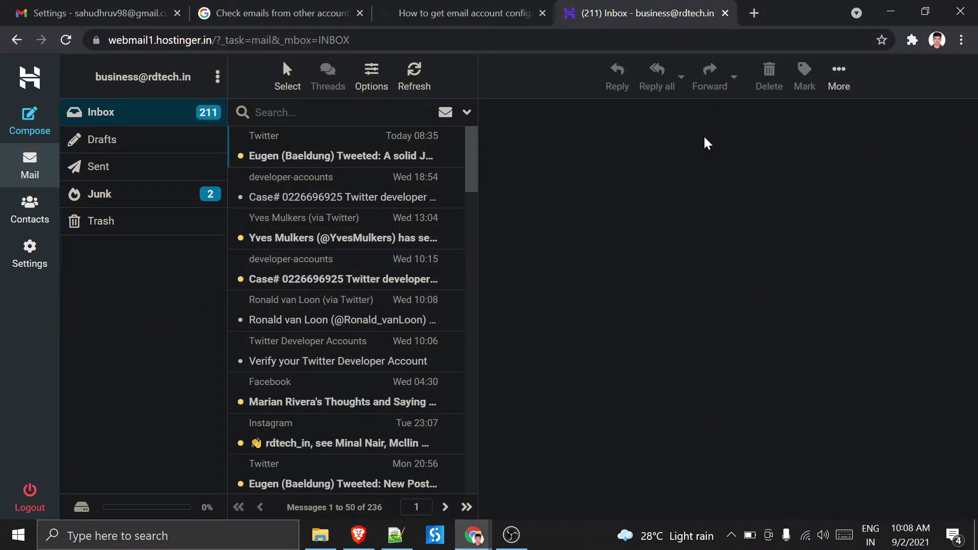
{"action": "left_click", "coordinate": [450, 10]}
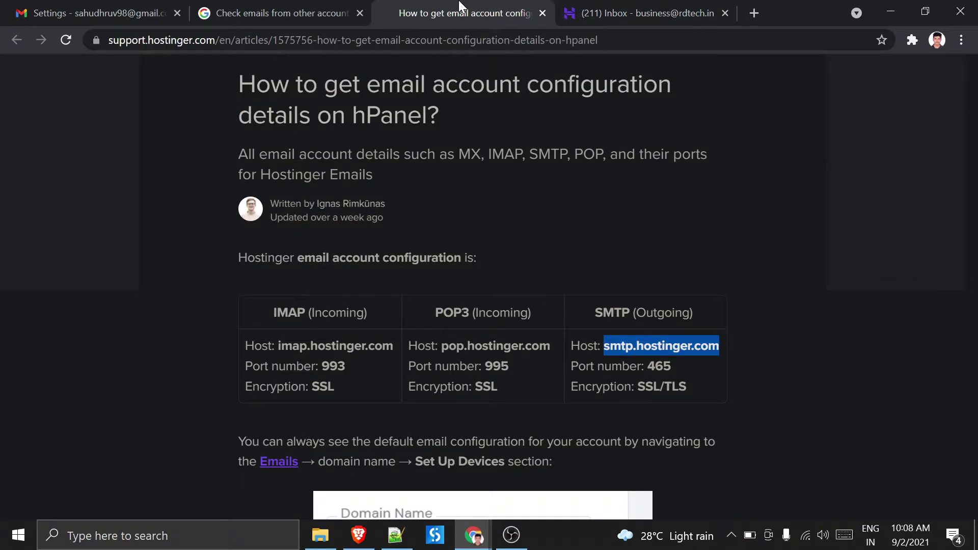
{"action": "left_click", "coordinate": [60, 6]}
{"action": "left_click", "coordinate": [300, 6]}
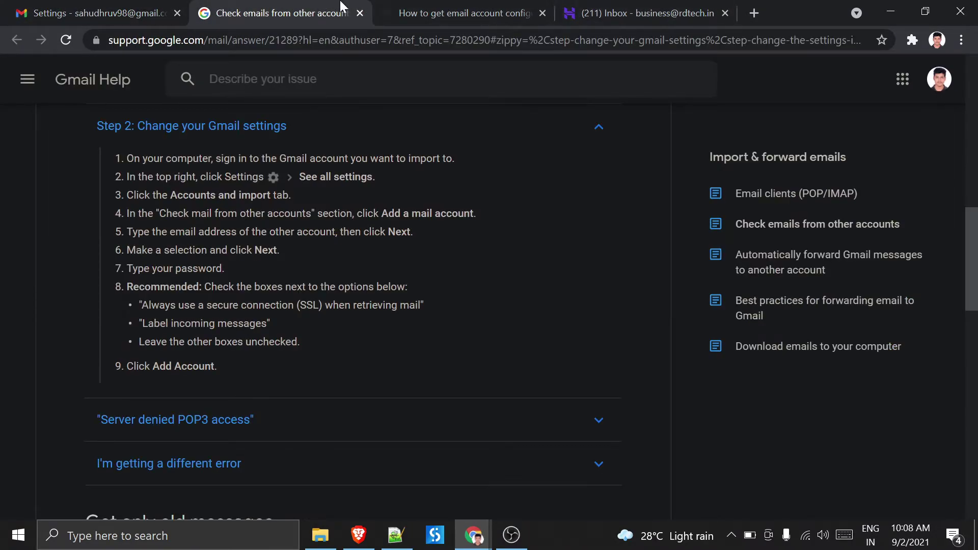
{"action": "left_click", "coordinate": [386, 7]}
{"action": "left_click", "coordinate": [657, 7]}
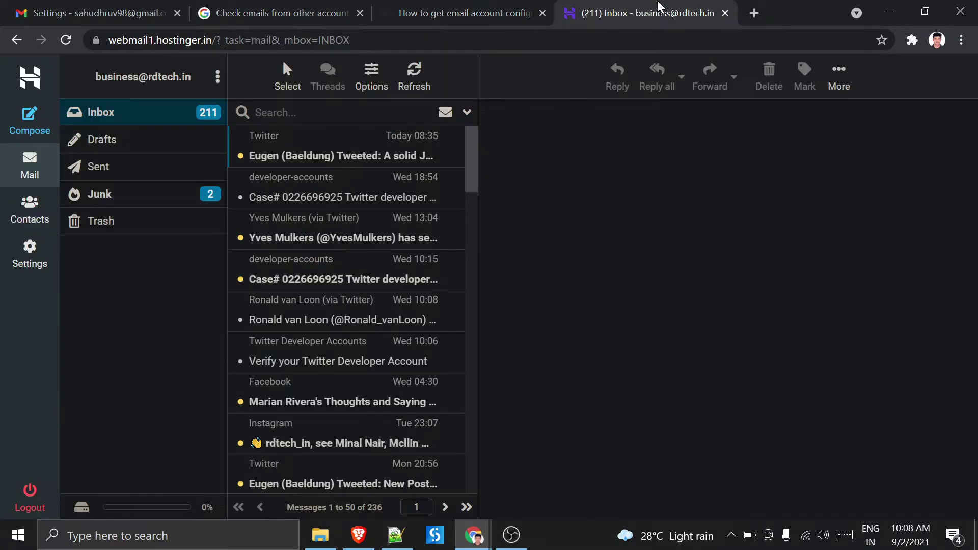
{"action": "left_click", "coordinate": [236, 8]}
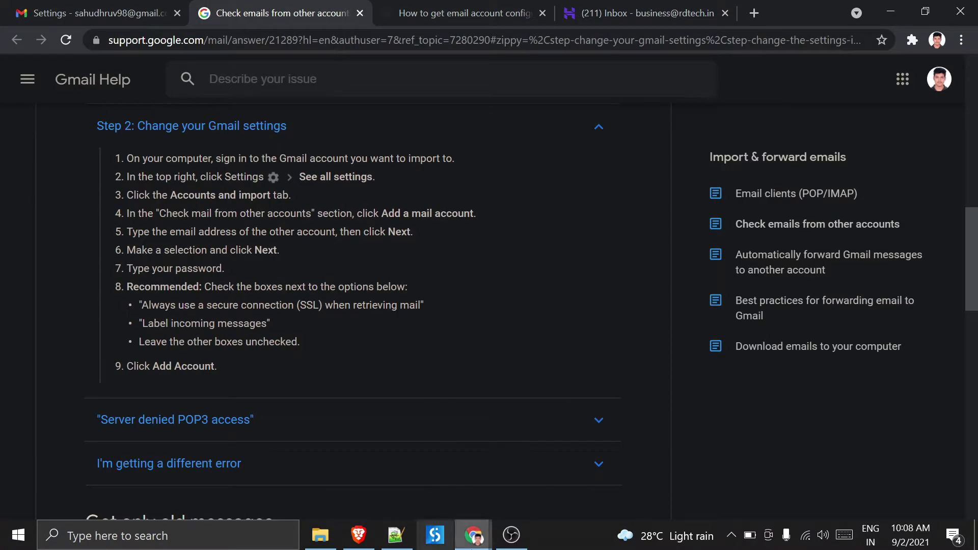
- Paste the confirmation code into the add-address window and verify the rdtech.in address
{"action": "mouse_move", "coordinate": [473, 535]}
{"action": "left_click", "coordinate": [541, 482]}
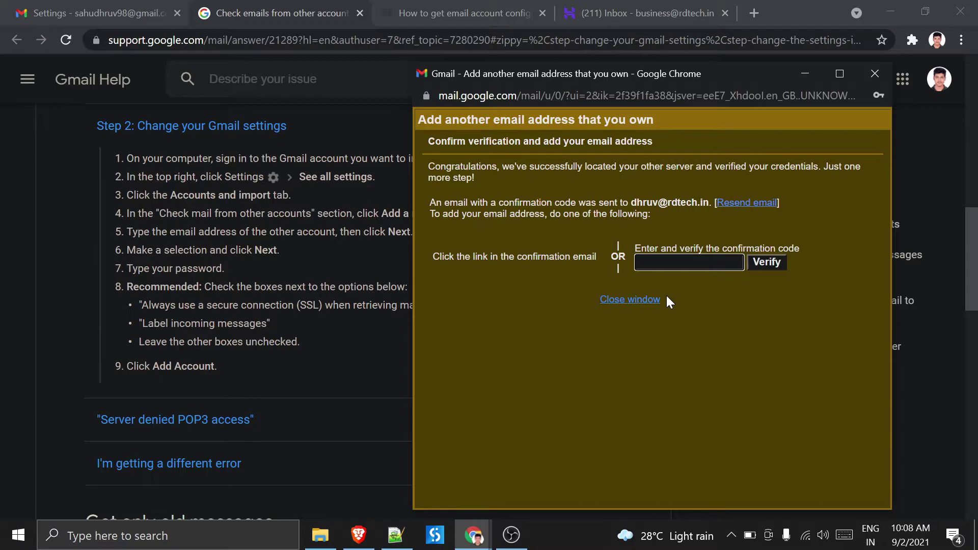
{"action": "key", "text": "ctrl+v"}
{"action": "left_click", "coordinate": [764, 260]}
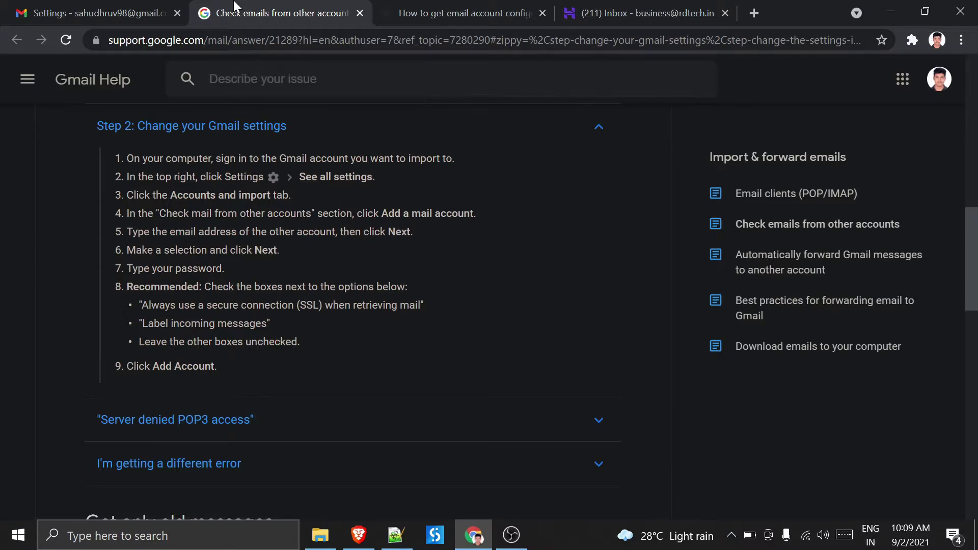
- In Accounts and Import settings, make the original Gmail address the default sender, then return to the inbox
{"action": "left_click", "coordinate": [91, 13]}
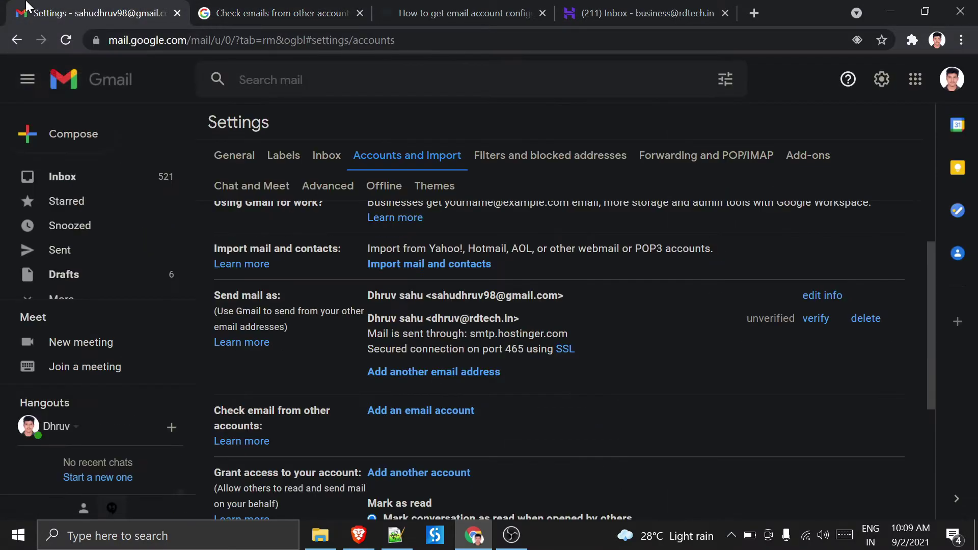
{"action": "scroll", "coordinate": [716, 285], "scroll_direction": "up", "scroll_amount": 2}
{"action": "scroll", "coordinate": [716, 285], "scroll_direction": "down", "scroll_amount": 4}
{"action": "scroll", "coordinate": [716, 285], "scroll_direction": "up", "scroll_amount": 4}
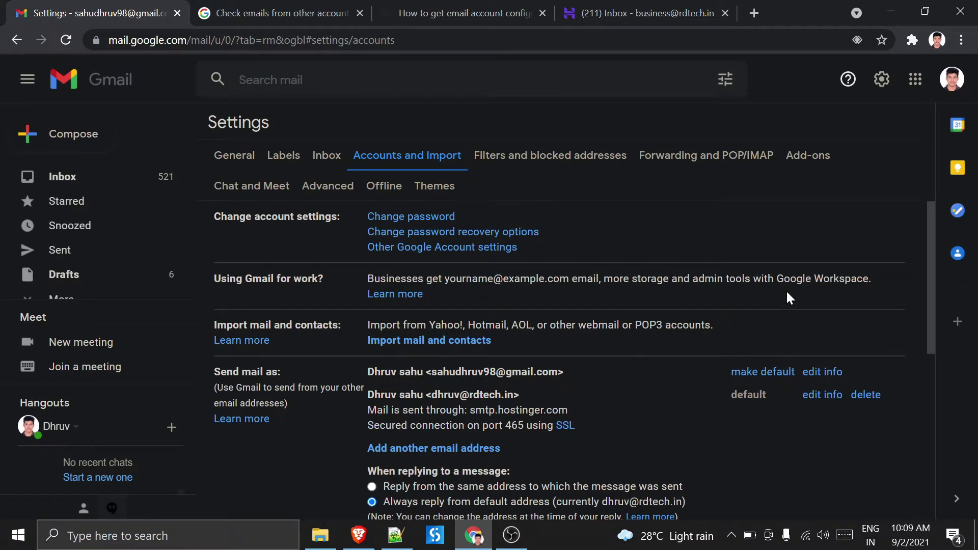
{"action": "left_click", "coordinate": [756, 378]}
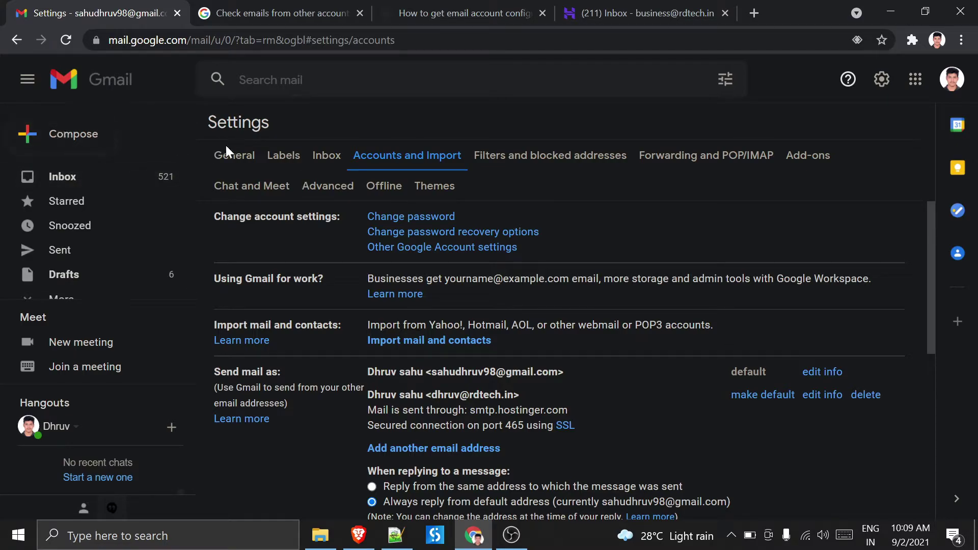
{"action": "scroll", "coordinate": [430, 231], "scroll_direction": "down", "scroll_amount": 7}
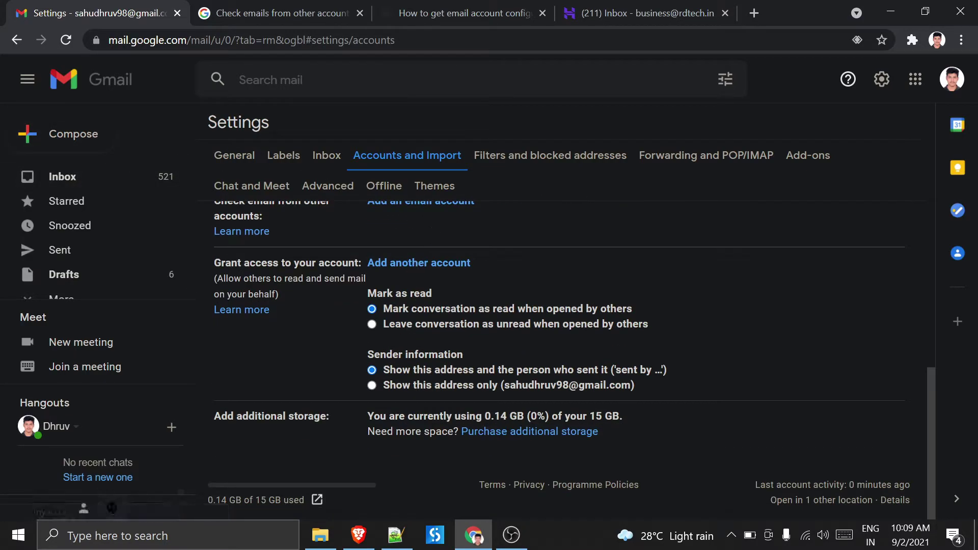
{"action": "scroll", "coordinate": [399, 365], "scroll_direction": "up", "scroll_amount": 10}
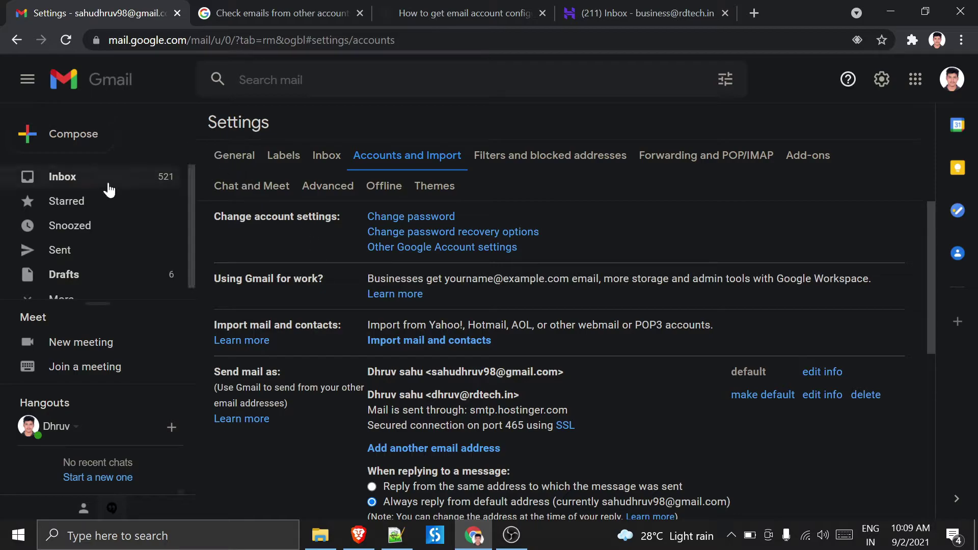
{"action": "left_click", "coordinate": [106, 189]}
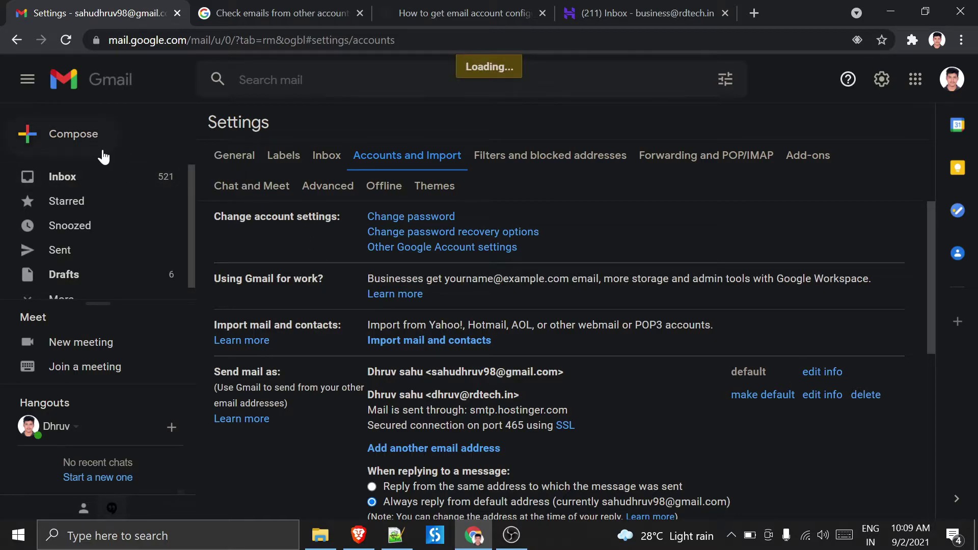
- Compose a new message from the rdtech.in address addressed to your own Gmail account
{"action": "left_click", "coordinate": [61, 135]}
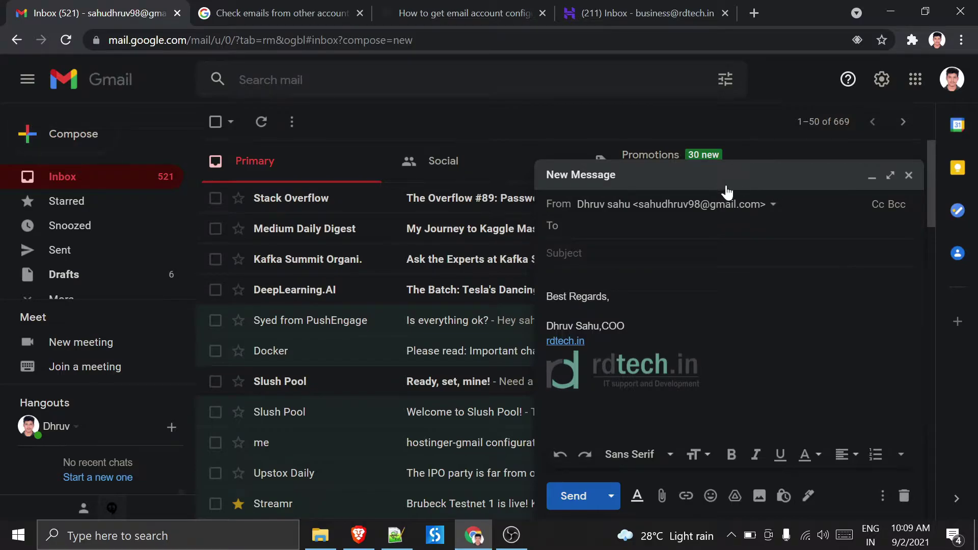
{"action": "left_click", "coordinate": [723, 204]}
{"action": "left_click", "coordinate": [702, 257]}
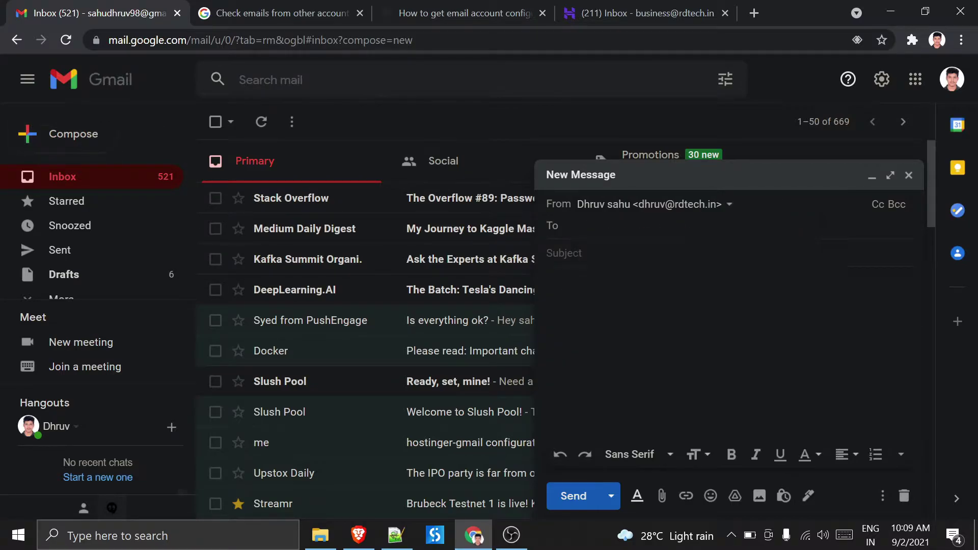
{"action": "left_click", "coordinate": [698, 227]}
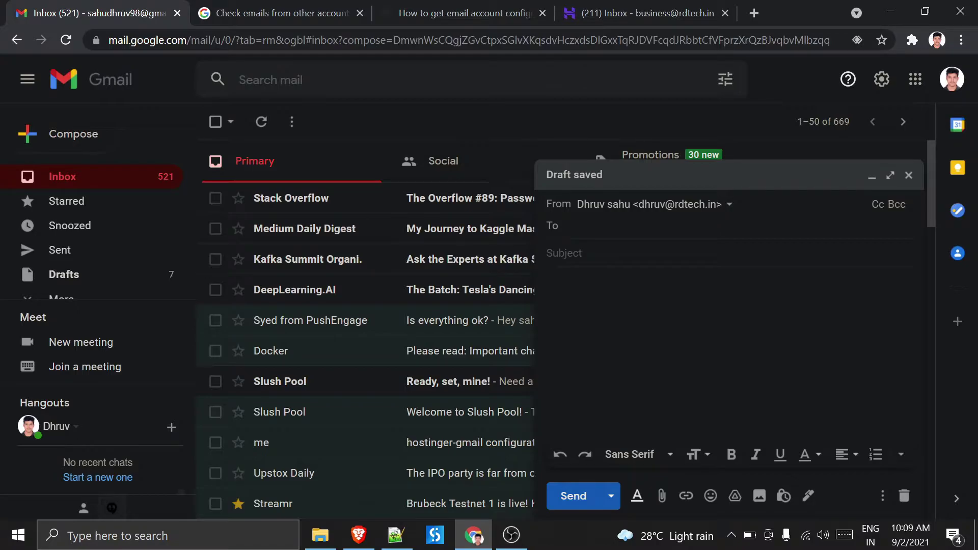
{"action": "type", "text": "d"}
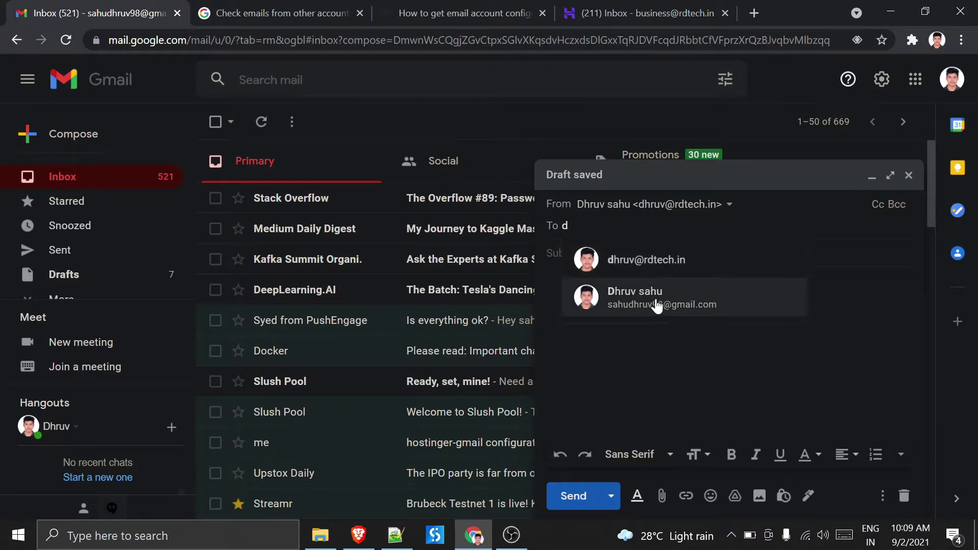
{"action": "mouse_move", "coordinate": [672, 267]}
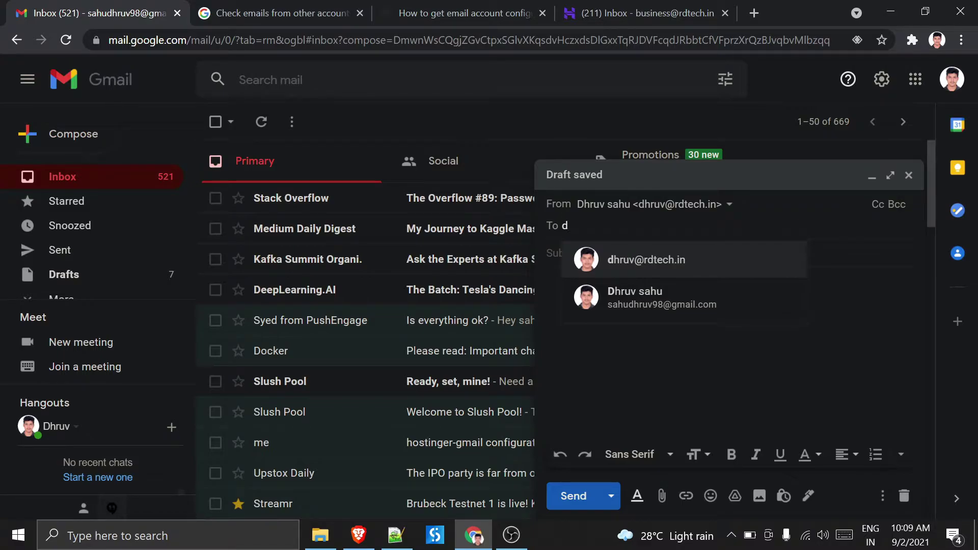
{"action": "left_click", "coordinate": [631, 301]}
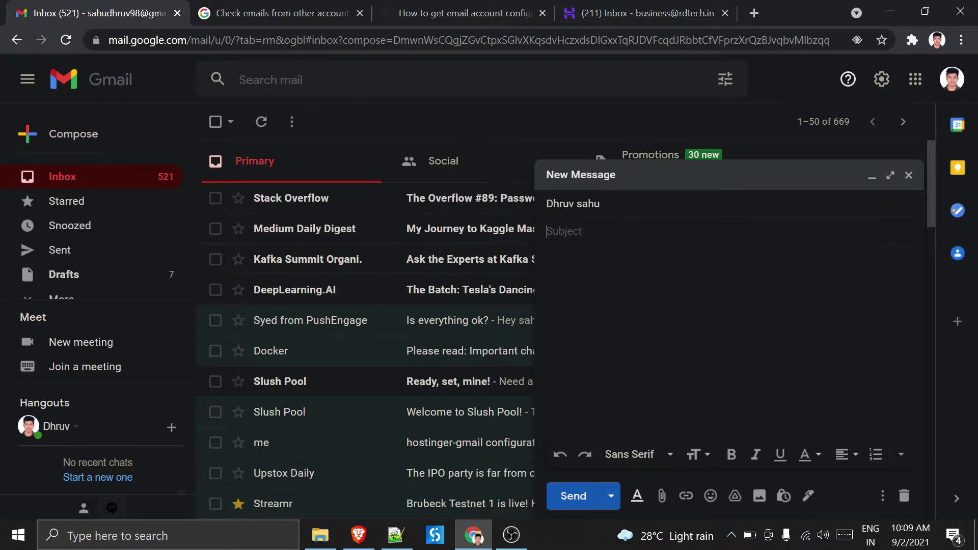
- Send the test message with subject 'hi' and open it in the inbox
{"action": "type", "text": "hi"}
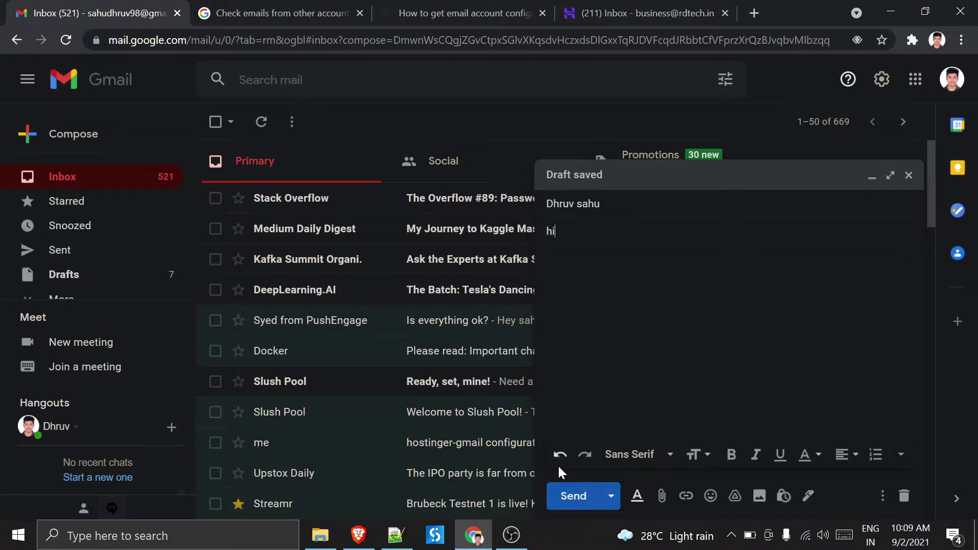
{"action": "left_click", "coordinate": [573, 496]}
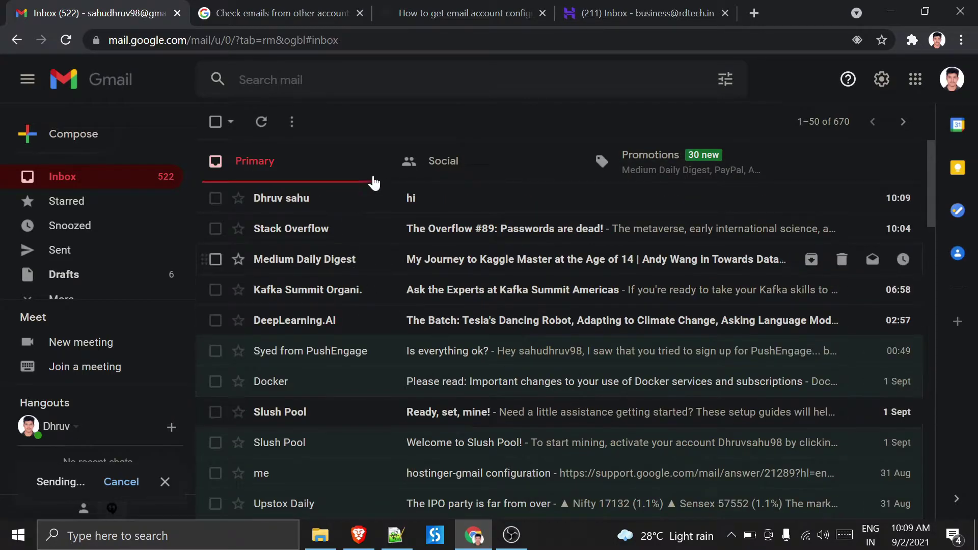
{"action": "left_click", "coordinate": [328, 205]}
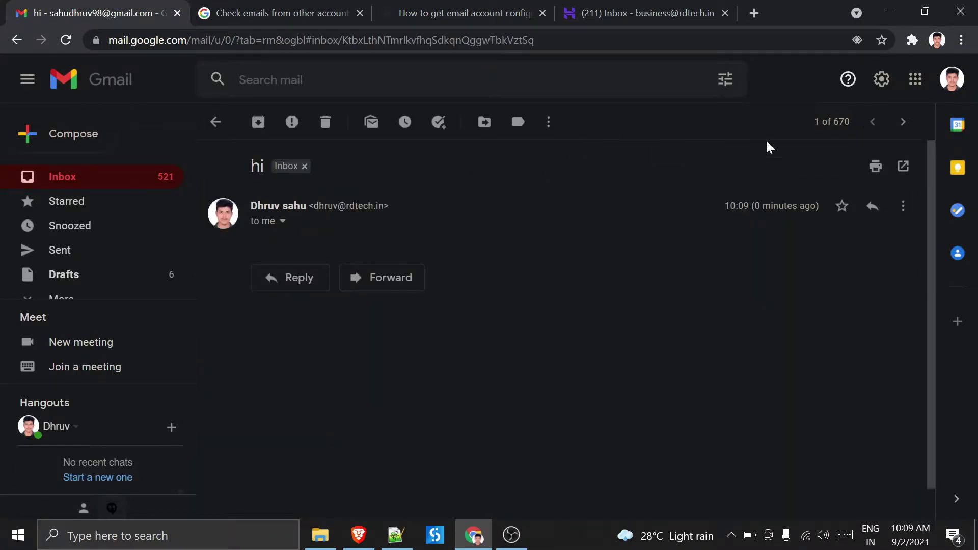
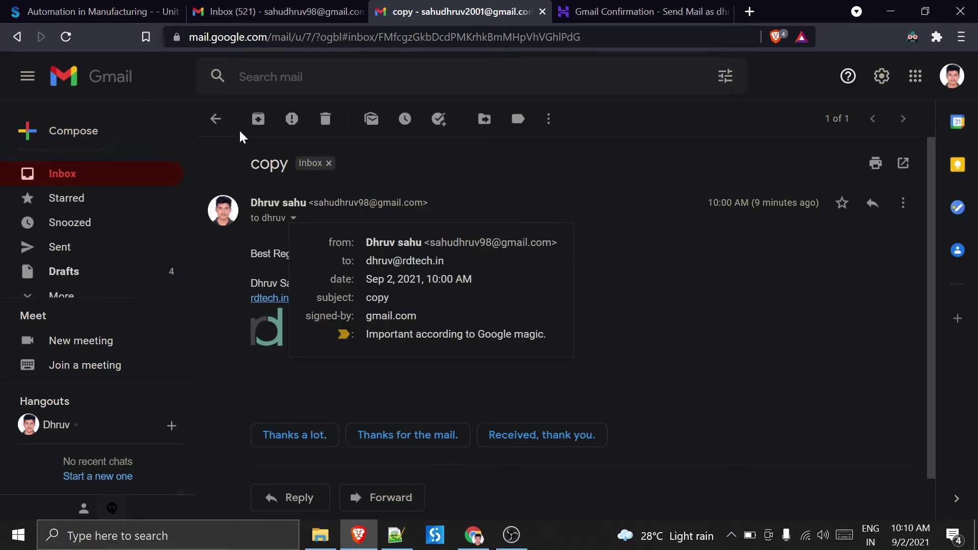
- Go back to the inbox holding the single 'copy' message, glancing at accounts and the webmail window
{"action": "left_click", "coordinate": [215, 119]}
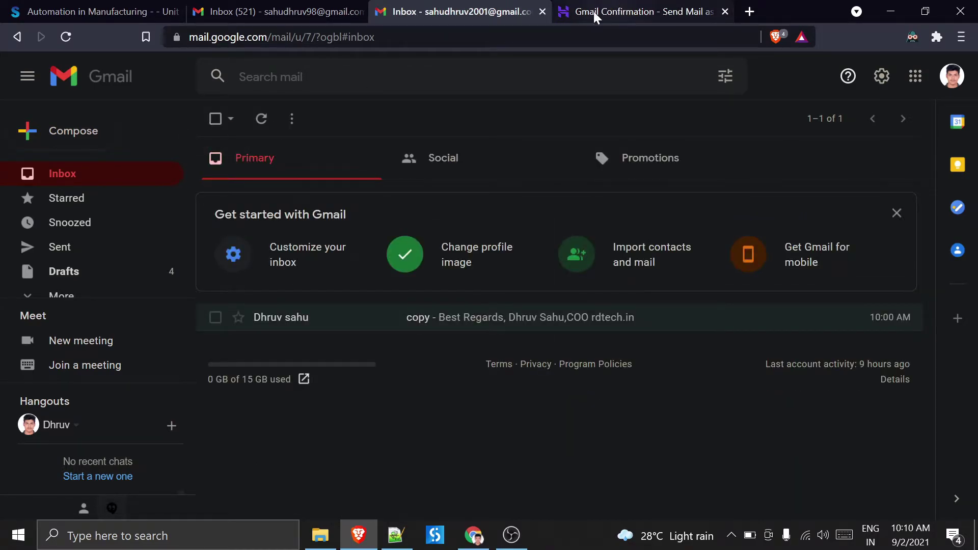
{"action": "left_click", "coordinate": [949, 82]}
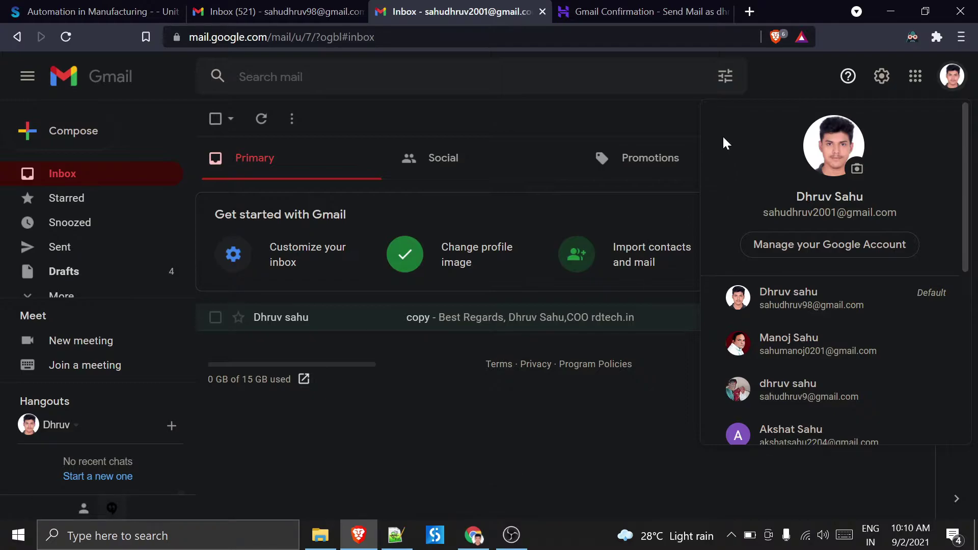
{"action": "left_click", "coordinate": [474, 535]}
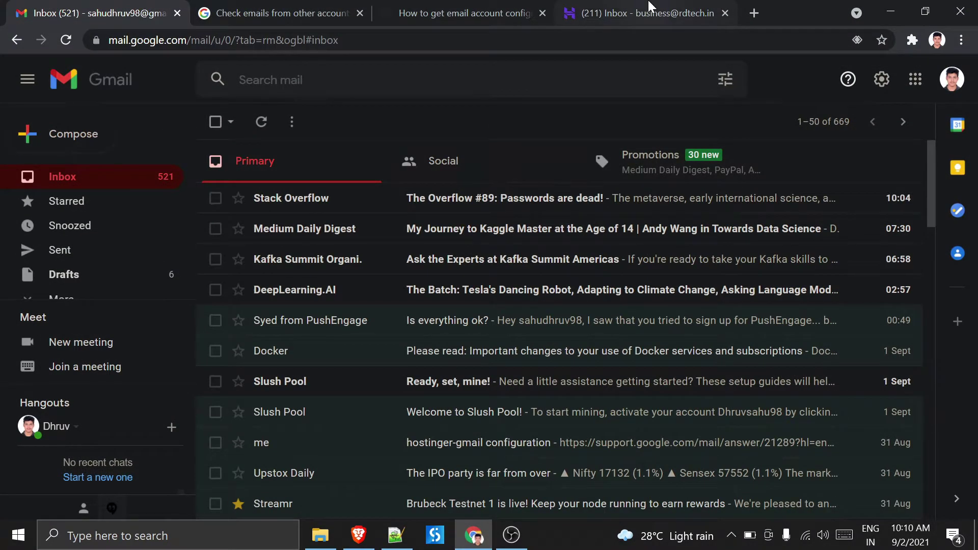
{"action": "left_click", "coordinate": [651, 9]}
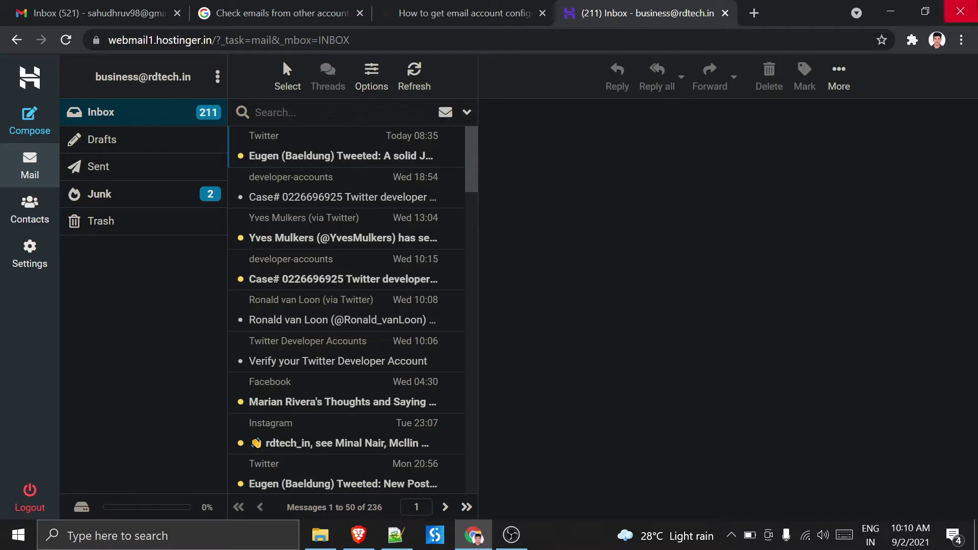
{"action": "left_click", "coordinate": [890, 11]}
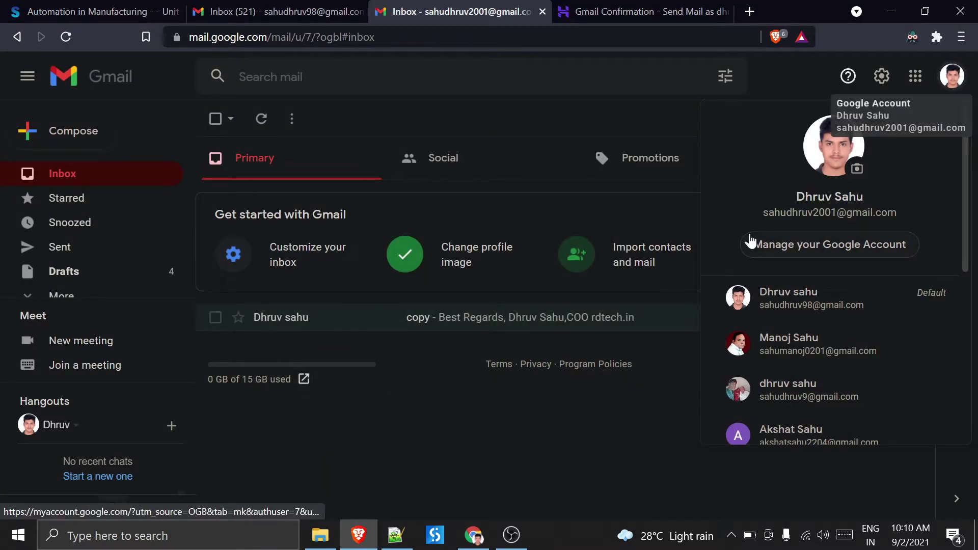
{"action": "left_click", "coordinate": [809, 78]}
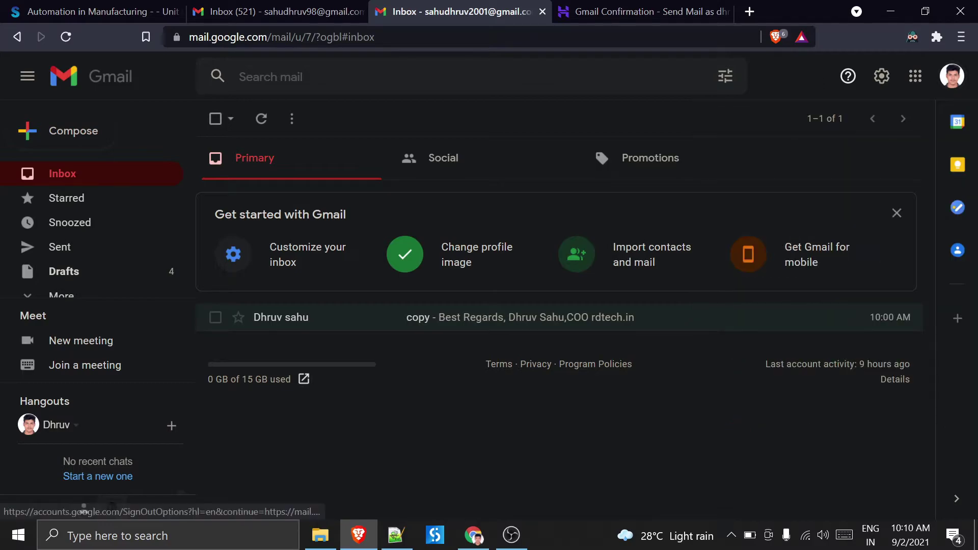
- Open full Gmail settings and review the Accounts and Import tab's Send mail as and Check mail sections
{"action": "left_click", "coordinate": [882, 77]}
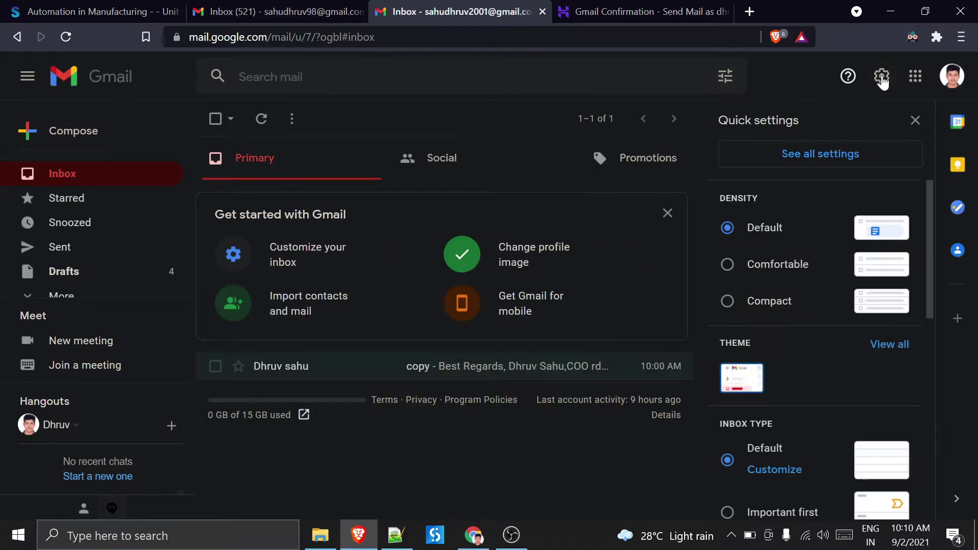
{"action": "left_click", "coordinate": [828, 162]}
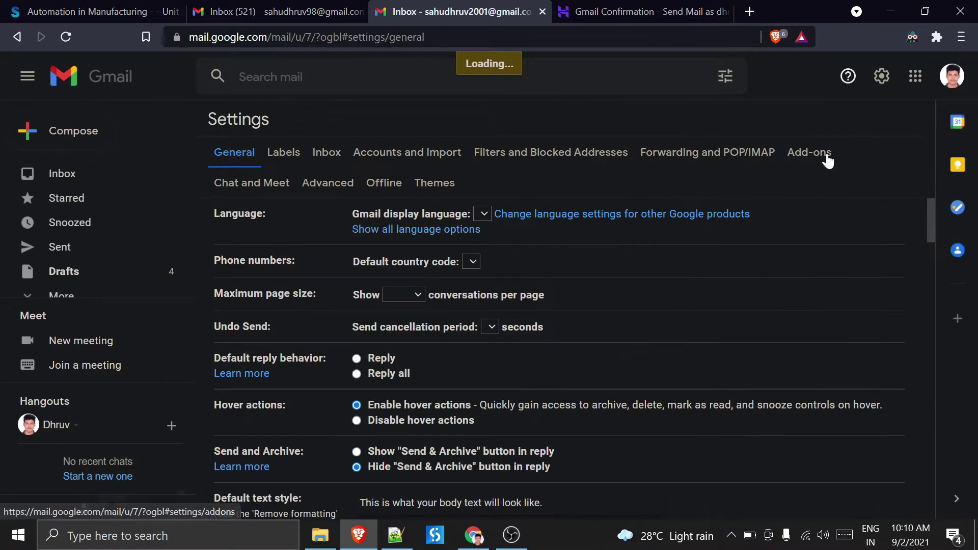
{"action": "left_click", "coordinate": [586, 160]}
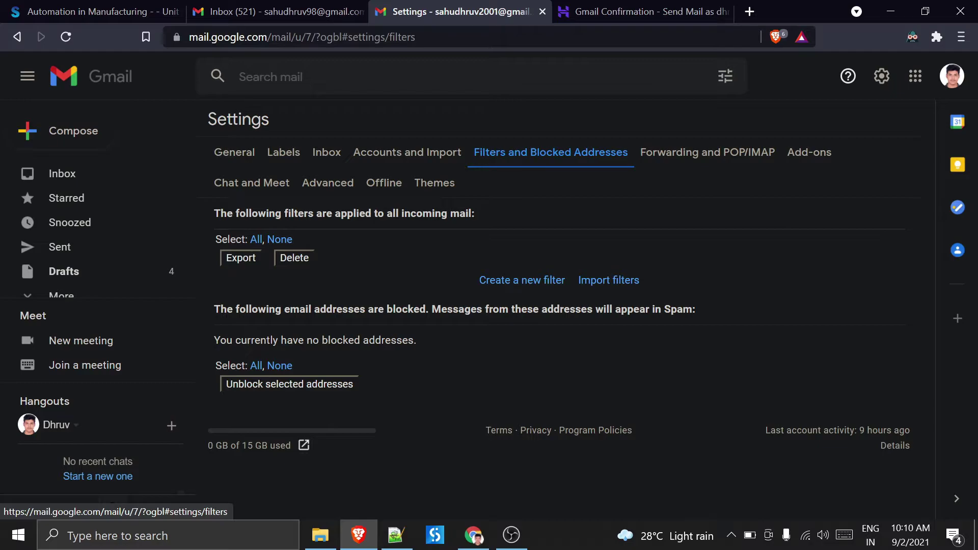
{"action": "left_click", "coordinate": [683, 153]}
{"action": "left_click", "coordinate": [360, 153]}
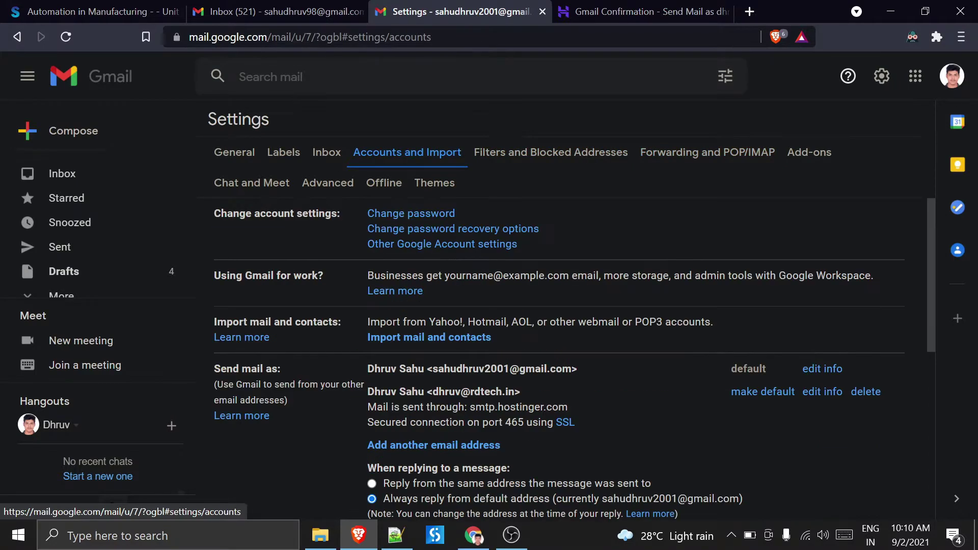
{"action": "scroll", "coordinate": [502, 292], "scroll_direction": "down", "scroll_amount": 5}
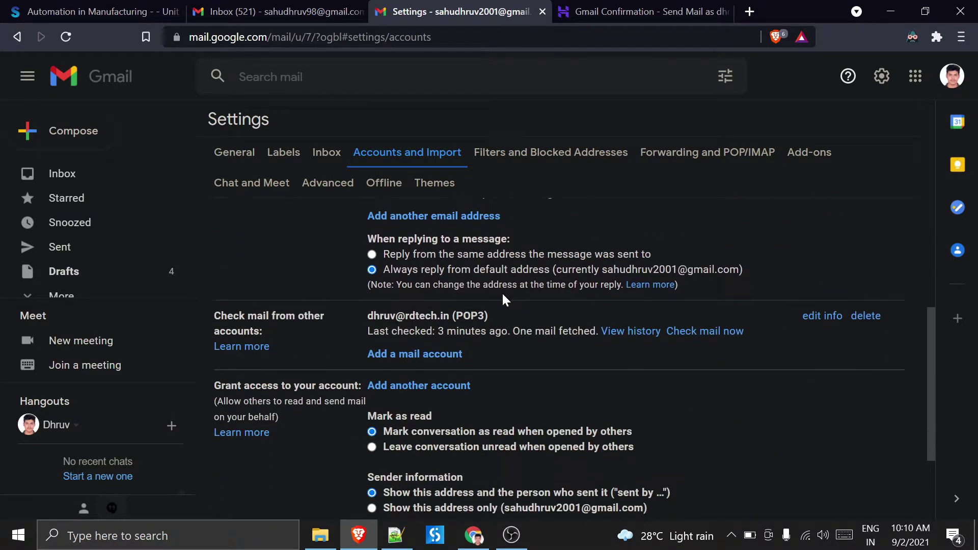
{"action": "scroll", "coordinate": [502, 295], "scroll_direction": "up", "scroll_amount": 2}
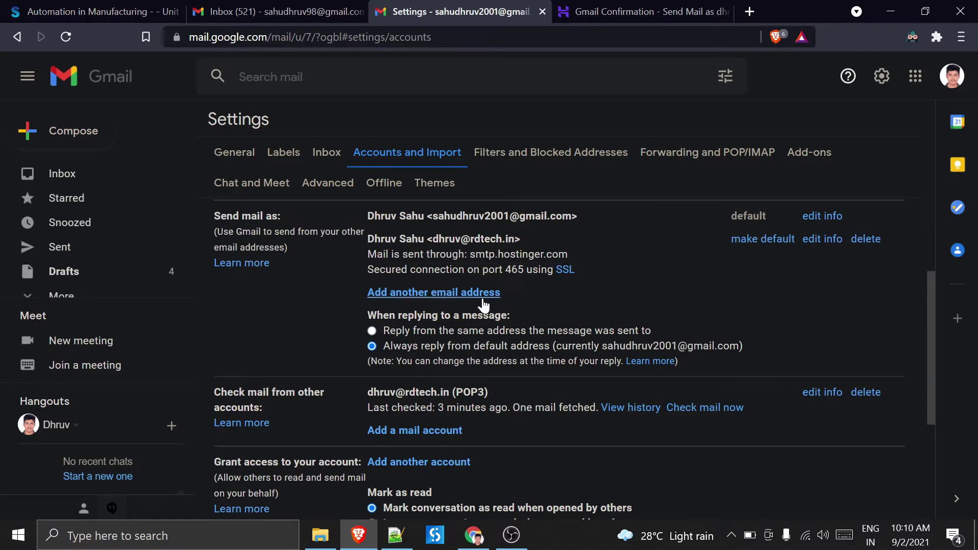
{"action": "scroll", "coordinate": [485, 295], "scroll_direction": "up", "scroll_amount": 2}
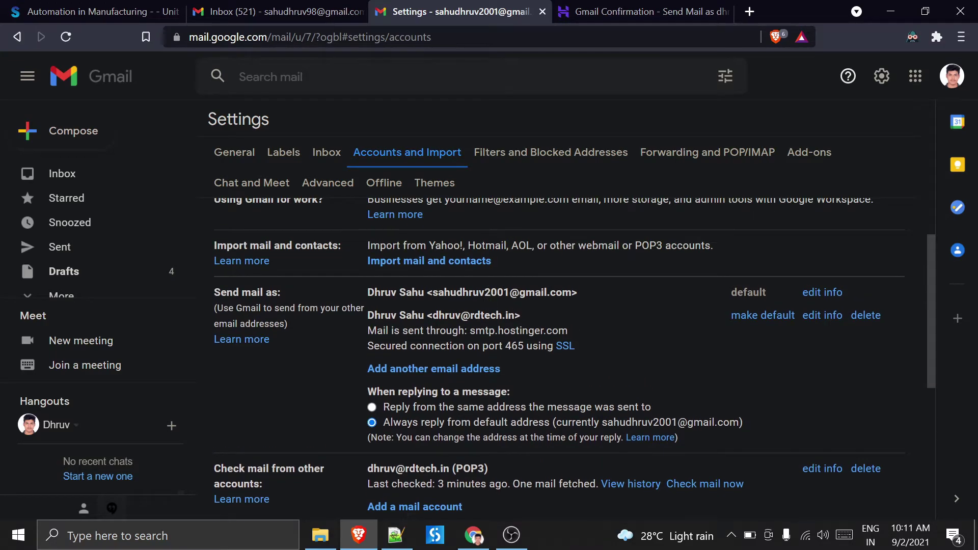
{"action": "scroll", "coordinate": [488, 288], "scroll_direction": "up", "scroll_amount": 2}
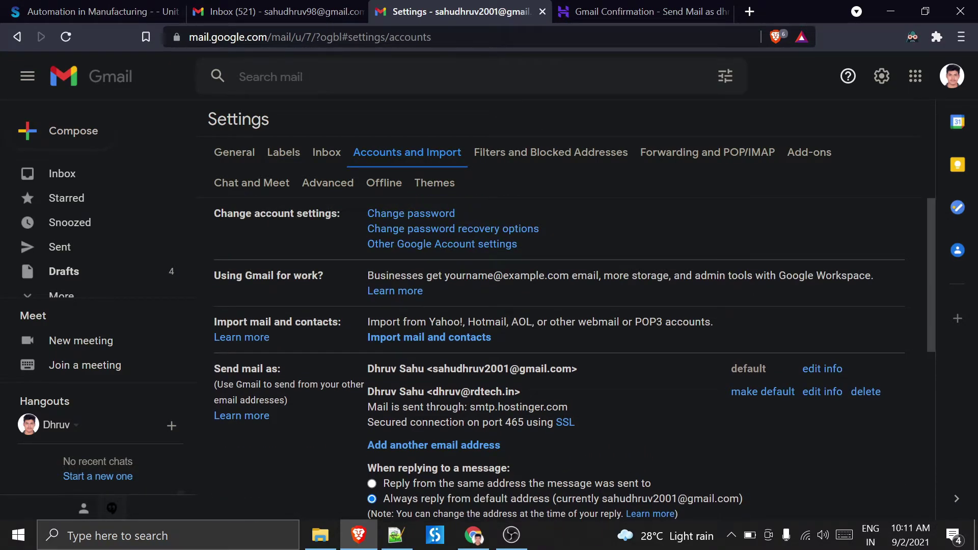
- Start the mail import and check the signed-in Google accounts list
{"action": "left_click", "coordinate": [470, 338]}
{"action": "left_click", "coordinate": [953, 77]}
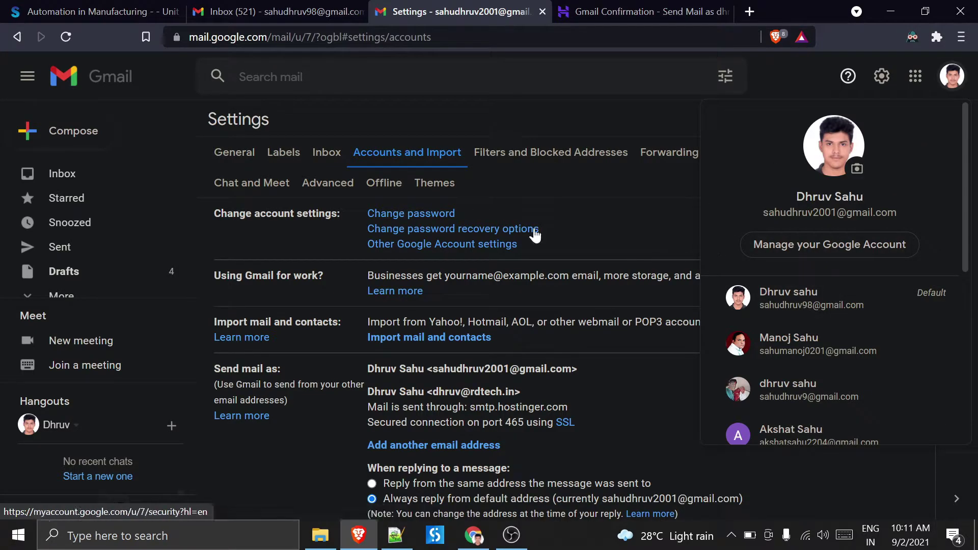
{"action": "left_click", "coordinate": [581, 197]}
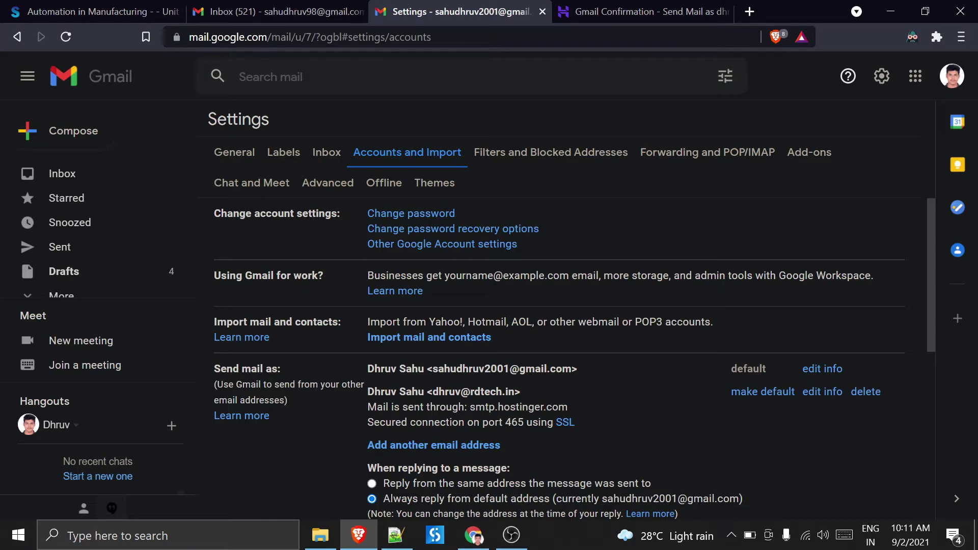
{"action": "left_click", "coordinate": [953, 78]}
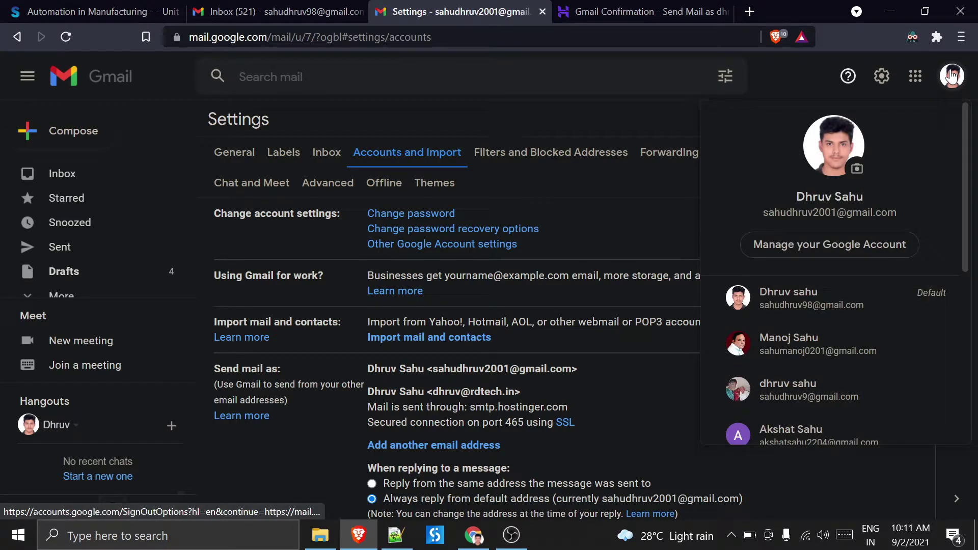
- Close the second account's Settings tab and switch to the main Gmail inbox
{"action": "left_click", "coordinate": [542, 11]}
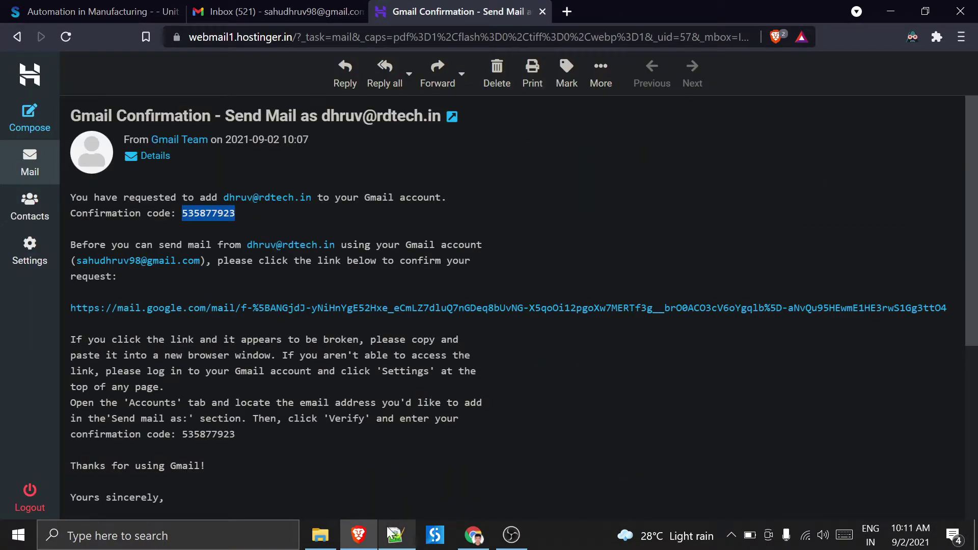
{"action": "left_click", "coordinate": [316, 9]}
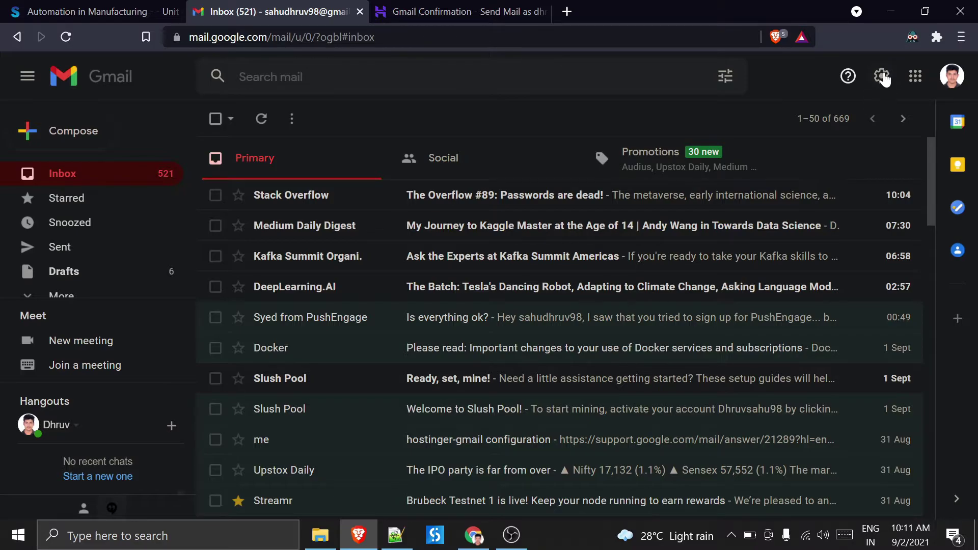
- From the main inbox, go to Settings > Accounts and Import and click 'Import mail and contacts'
{"action": "left_click", "coordinate": [430, 12]}
{"action": "left_click", "coordinate": [298, 8]}
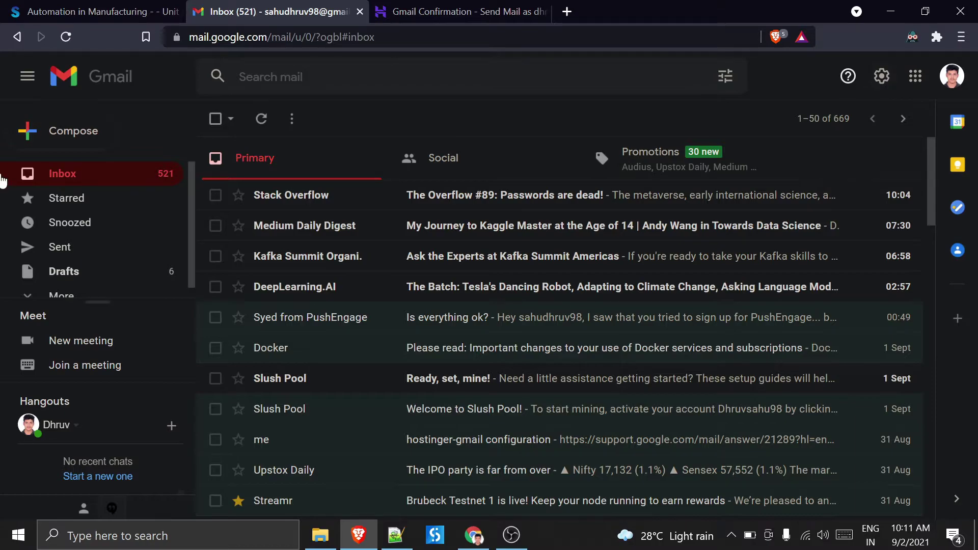
{"action": "left_click", "coordinate": [41, 186]}
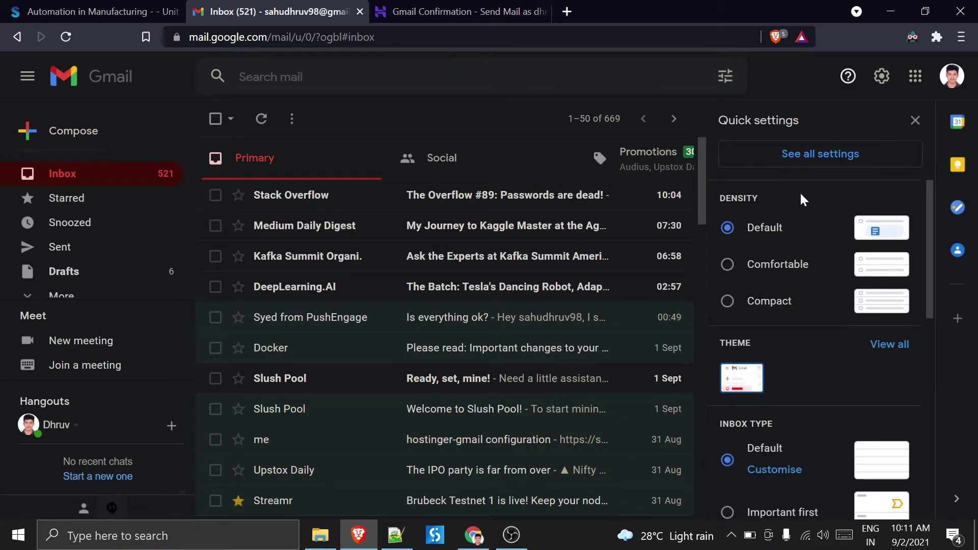
{"action": "left_click", "coordinate": [814, 154]}
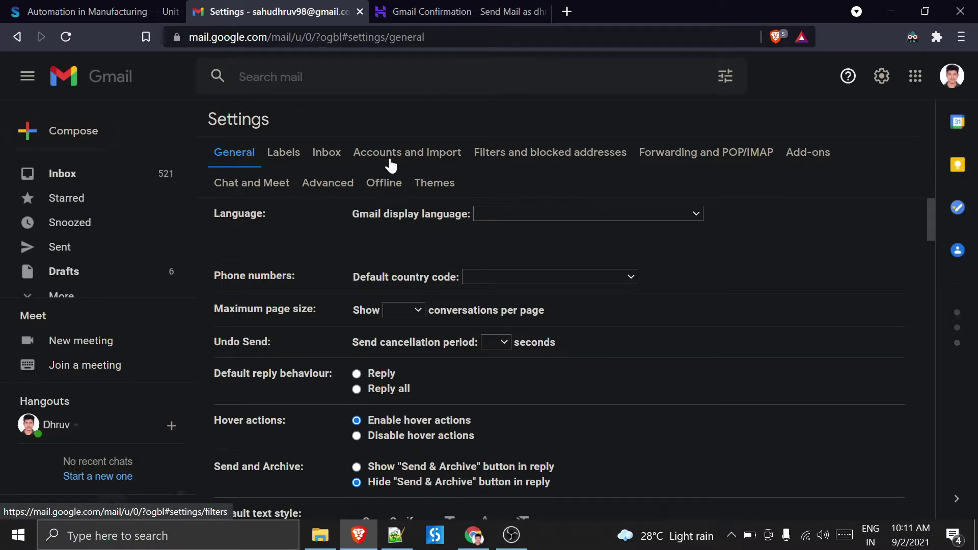
{"action": "left_click", "coordinate": [396, 153]}
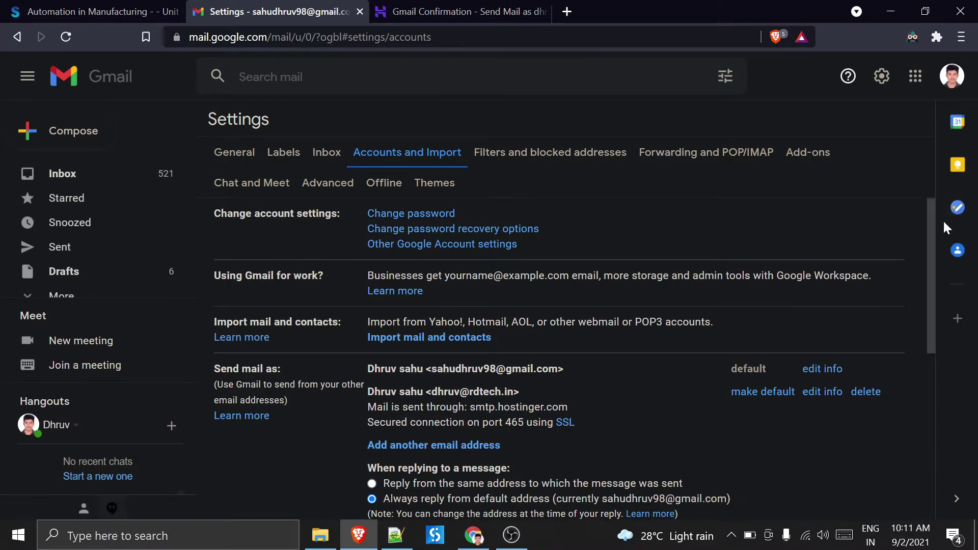
{"action": "left_click_drag", "start_coordinate": [930, 230], "coordinate": [948, 224]}
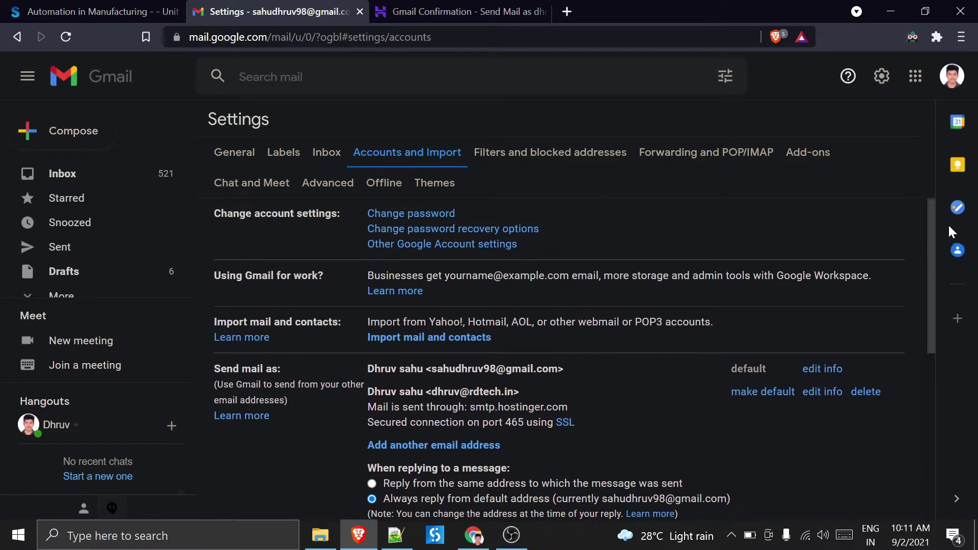
{"action": "left_click", "coordinate": [436, 343]}
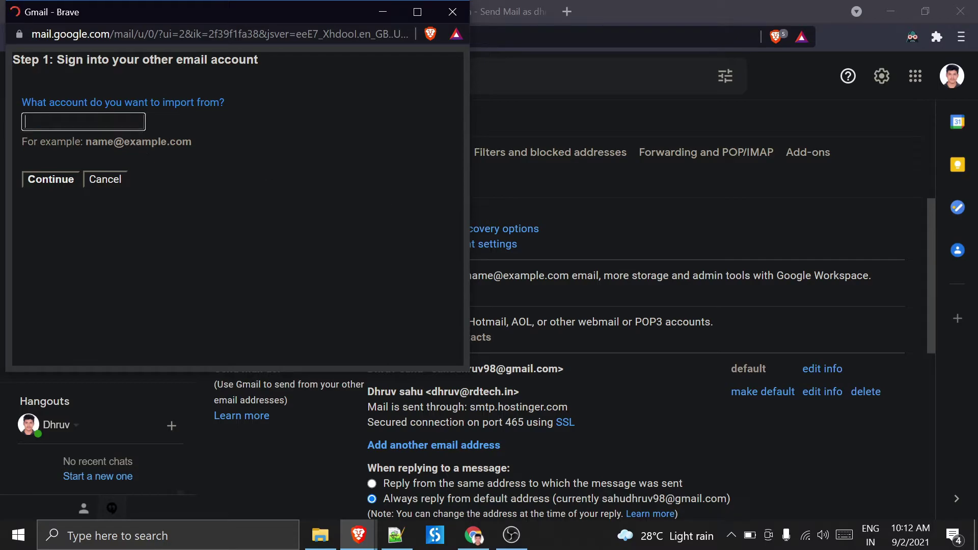
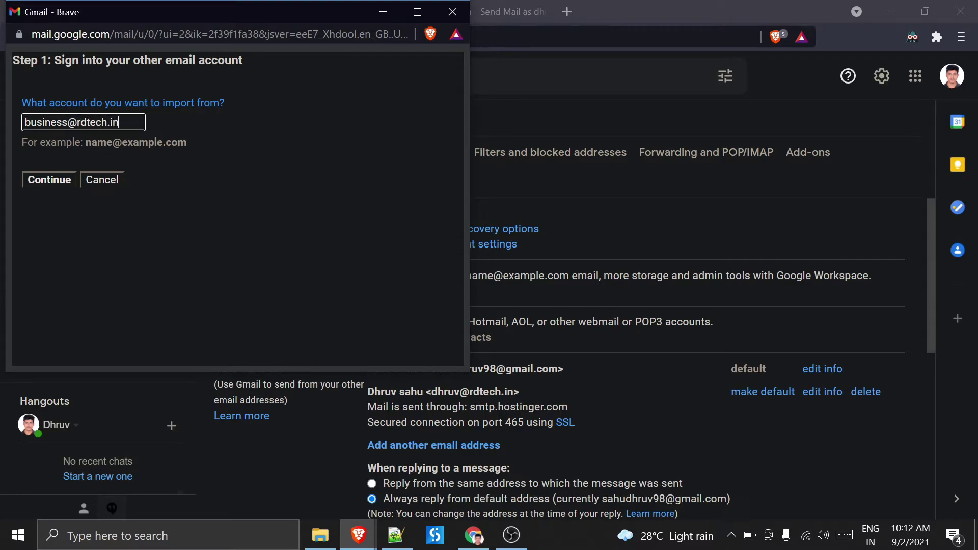
- Enter the rdtech.in business address to import from and type the account password
{"action": "left_click", "coordinate": [61, 182]}
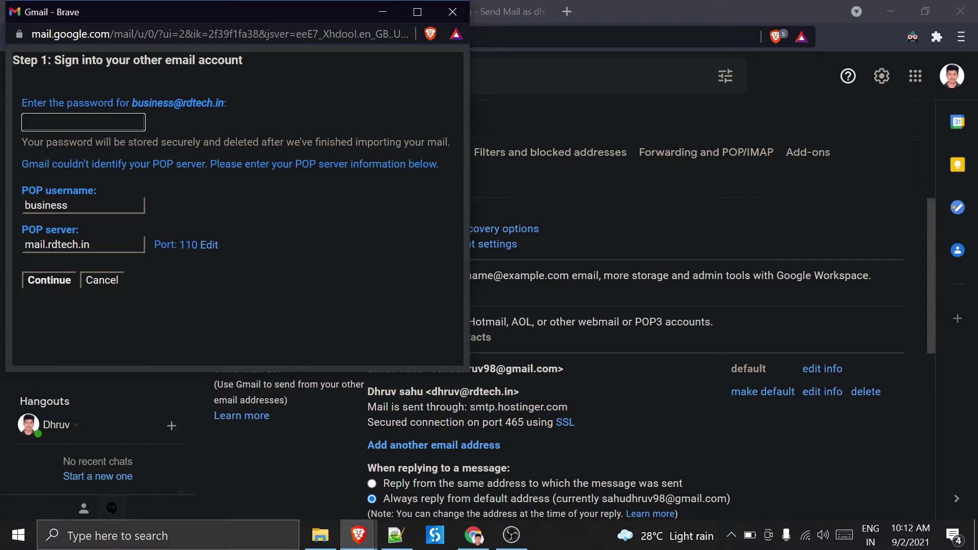
{"action": "type", "text": "•"}
- Change the POP username to the full rdtech.in business address
{"action": "left_click", "coordinate": [93, 212]}
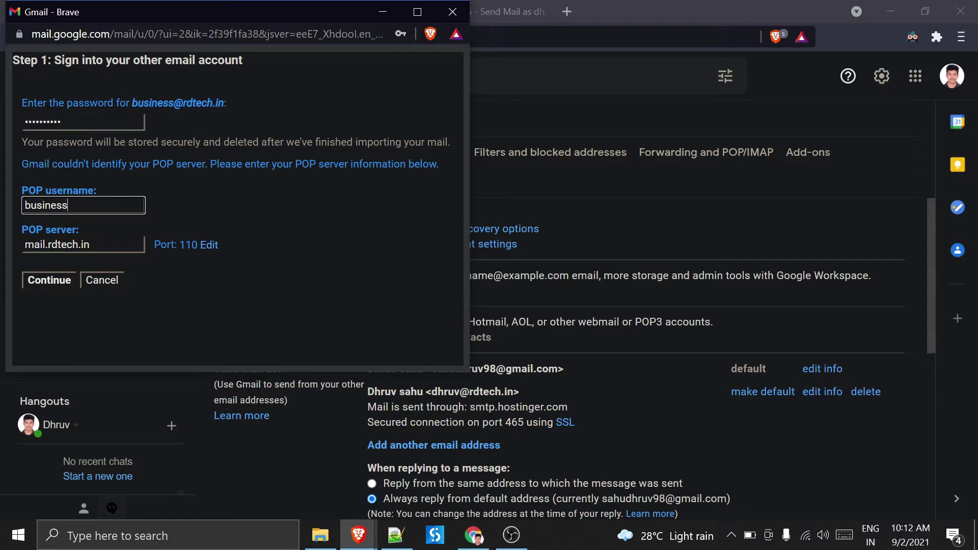
{"action": "key", "text": "BackSpace"}
{"action": "key", "text": "BackSpace"}
{"action": "key", "text": "BackSpace"}
{"action": "key", "text": "BackSpace"}
{"action": "key", "text": "BackSpace"}
{"action": "key", "text": "BackSpace"}
{"action": "key", "text": "BackSpace"}
{"action": "left_click", "coordinate": [57, 245]}
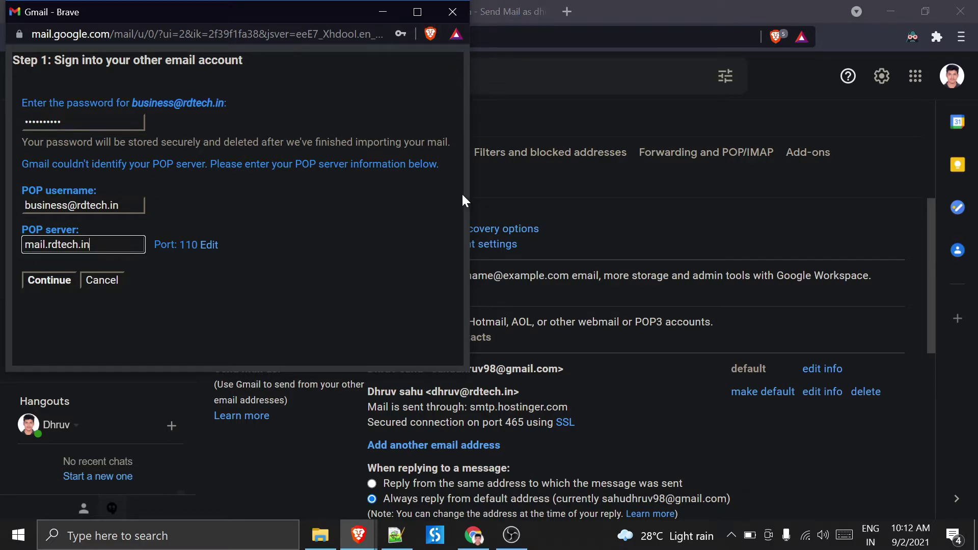
{"action": "left_click", "coordinate": [358, 534]}
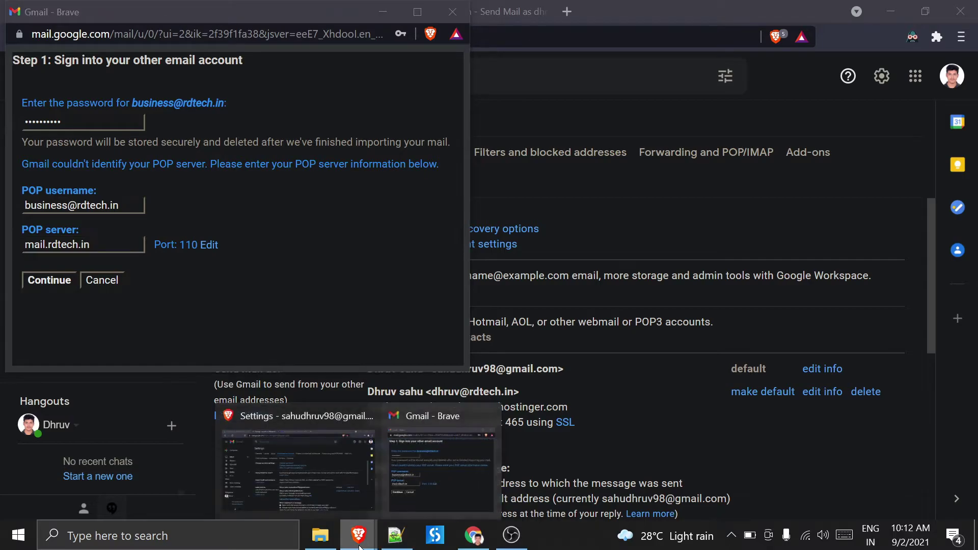
{"action": "left_click", "coordinate": [353, 463]}
{"action": "left_click", "coordinate": [448, 12]}
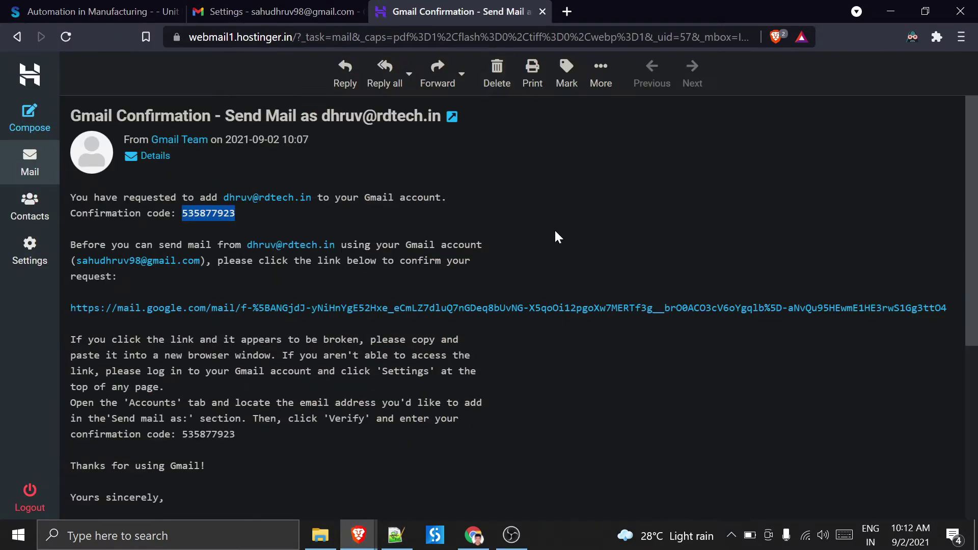
{"action": "left_click", "coordinate": [479, 534]}
{"action": "left_click", "coordinate": [514, 12]}
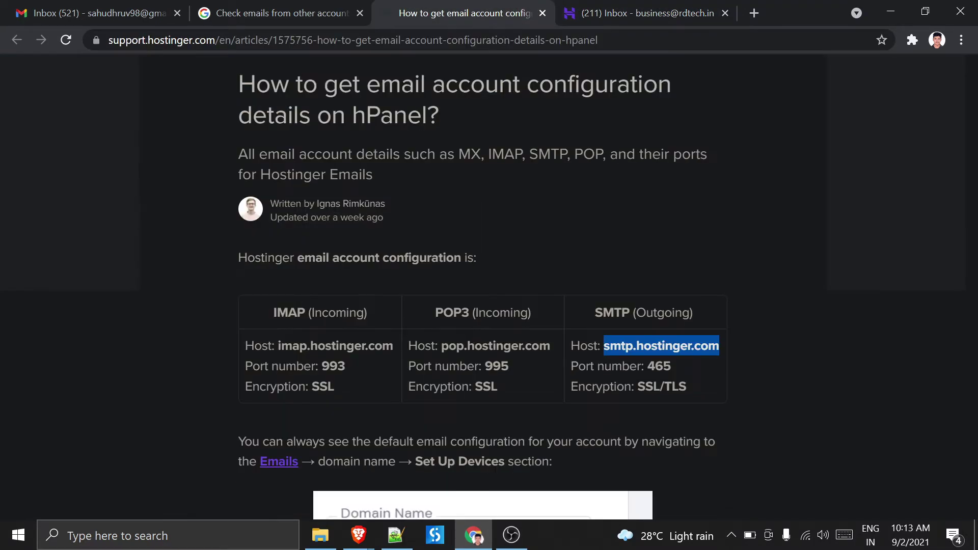
{"action": "scroll", "coordinate": [678, 298], "scroll_direction": "down", "scroll_amount": 3}
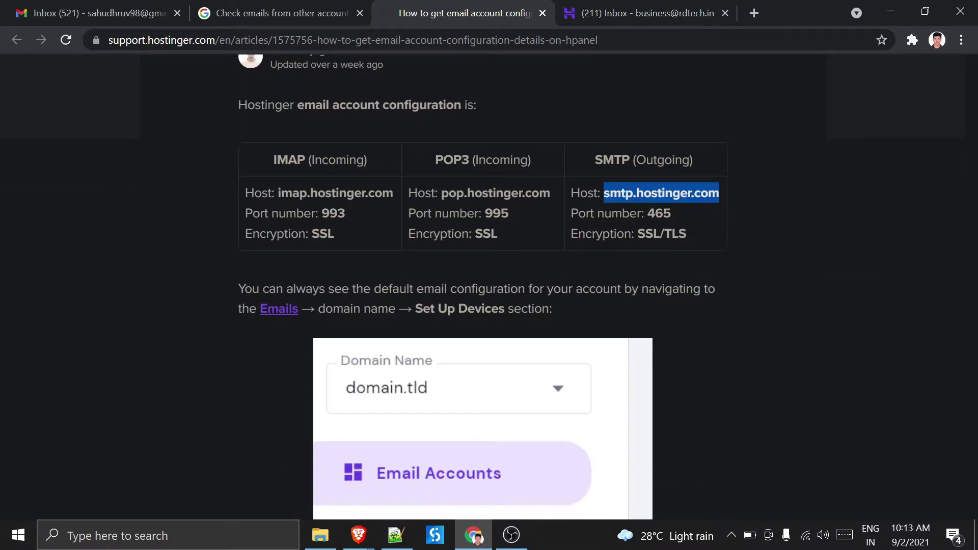
{"action": "left_click_drag", "start_coordinate": [441, 193], "coordinate": [564, 189]}
{"action": "key", "text": "ctrl+c"}
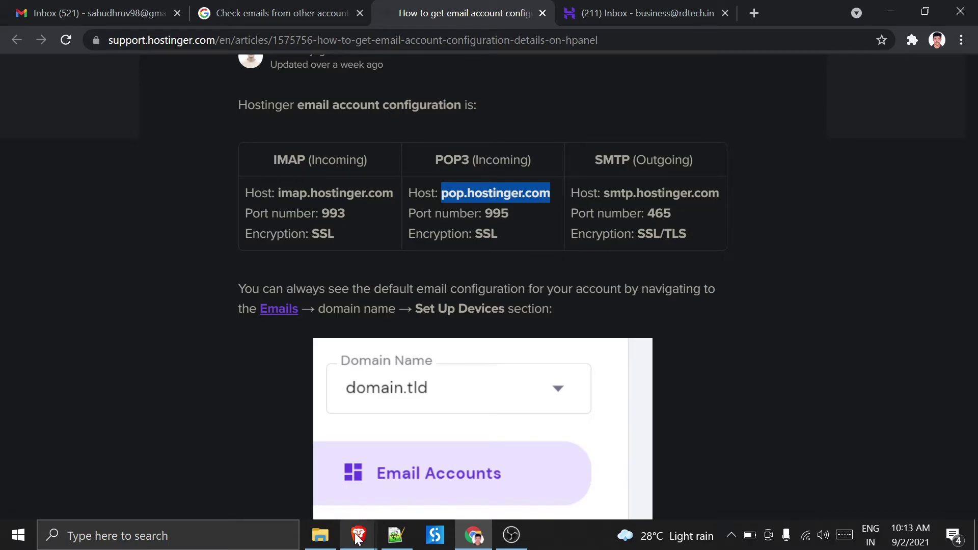
{"action": "mouse_move", "coordinate": [358, 535]}
{"action": "left_click", "coordinate": [429, 476]}
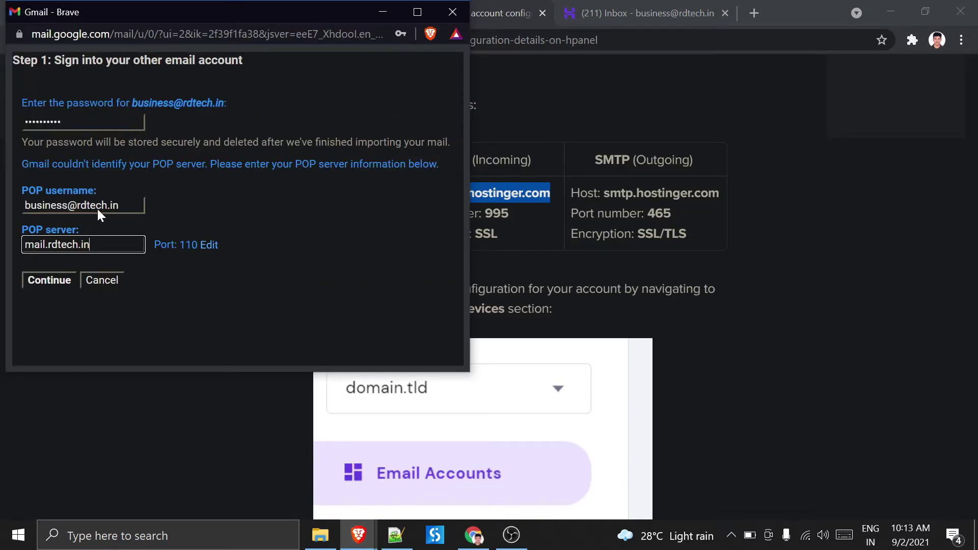
- Replace the POP server mail.rdtech.in with pop.hostinger.com, set port 995, and submit
{"action": "left_click", "coordinate": [118, 205]}
{"action": "left_click_drag", "start_coordinate": [92, 245], "coordinate": [15, 243]}
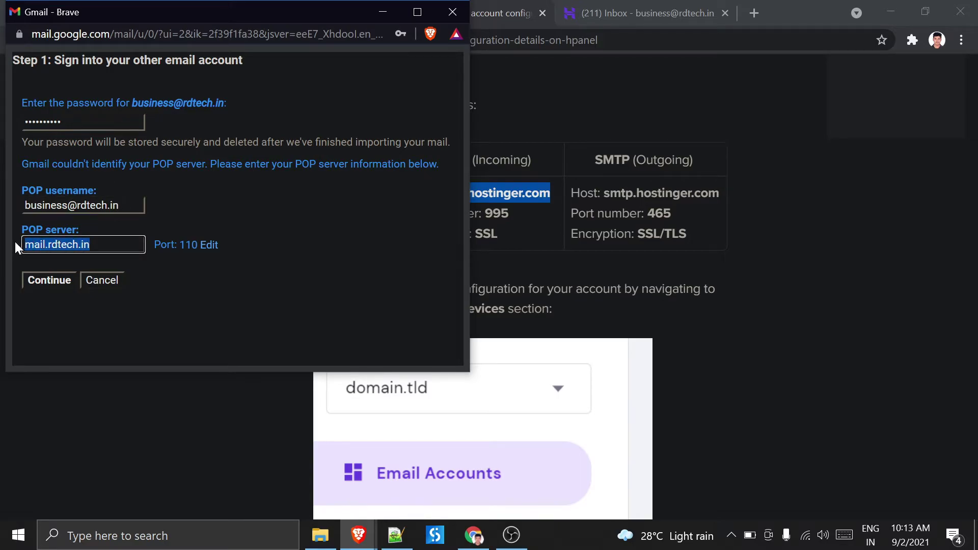
{"action": "key", "text": "ctrl+v"}
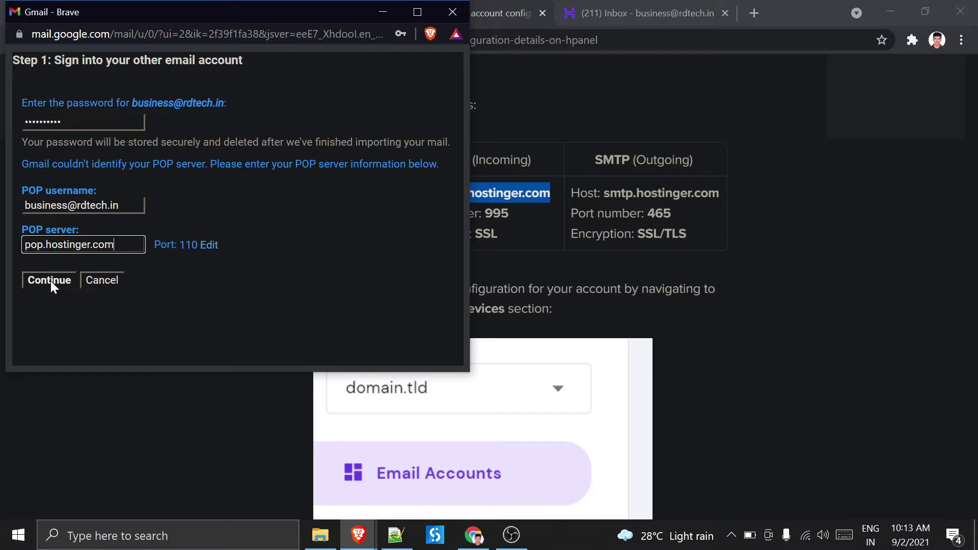
{"action": "left_click", "coordinate": [212, 247]}
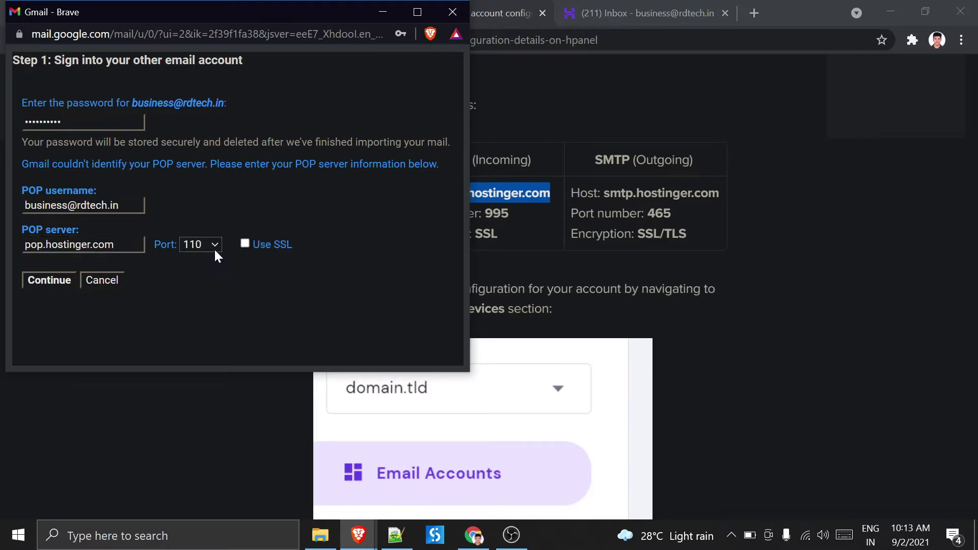
{"action": "left_click", "coordinate": [209, 245]}
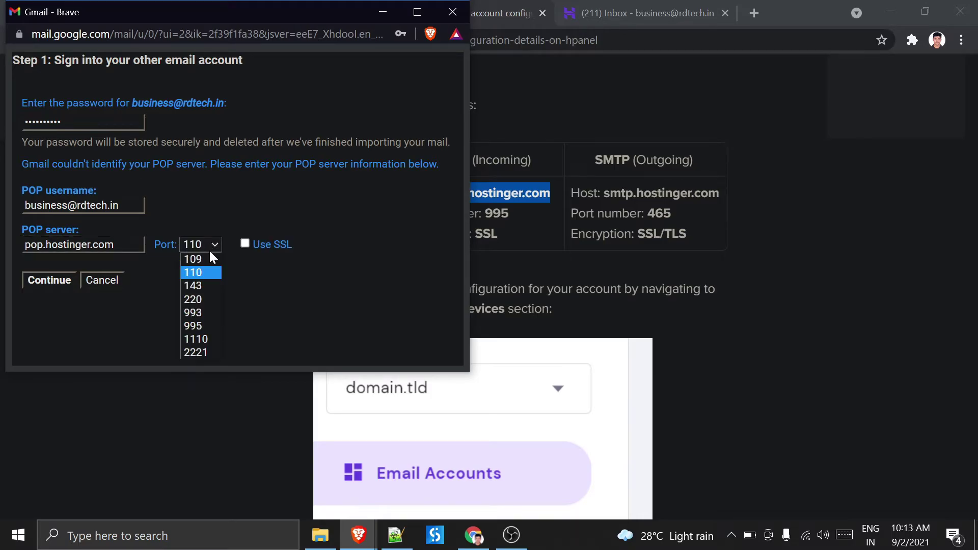
{"action": "left_click", "coordinate": [207, 325]}
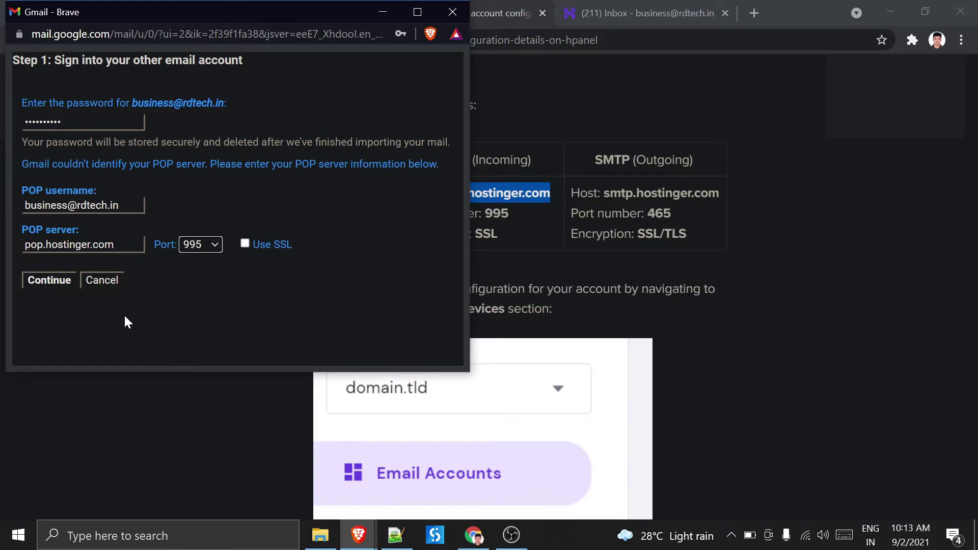
{"action": "left_click", "coordinate": [62, 283]}
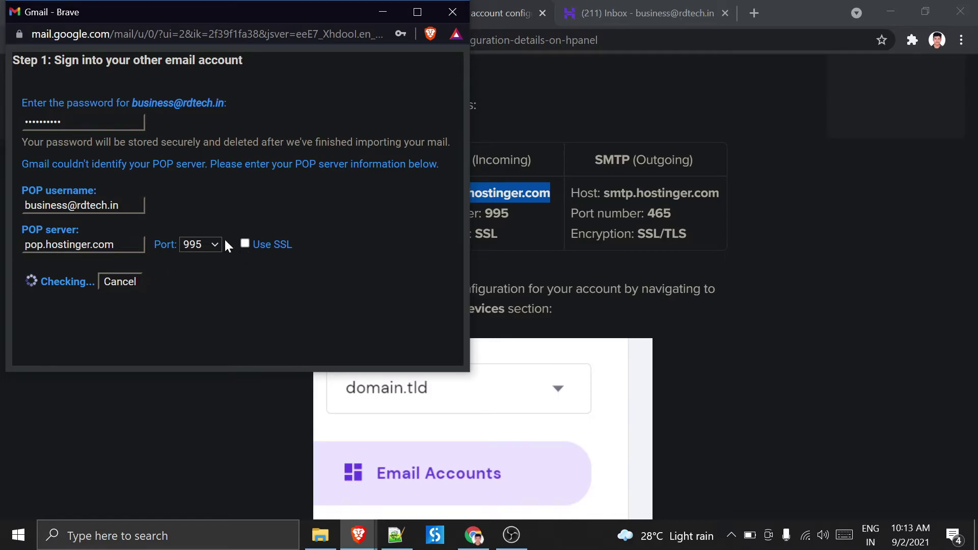
- Enable SSL and retry the POP check, then close the import popup, choosing Leave
{"action": "left_click", "coordinate": [244, 244]}
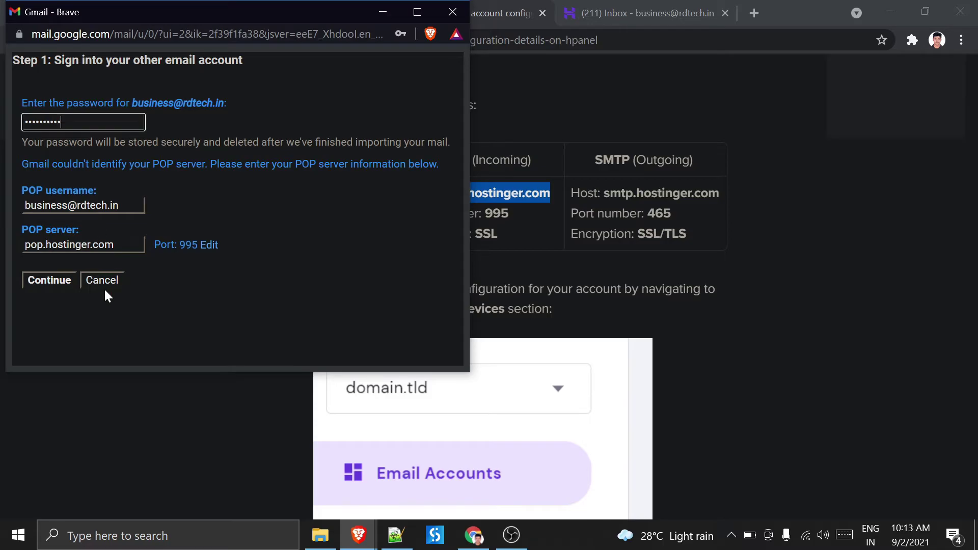
{"action": "left_click", "coordinate": [71, 280]}
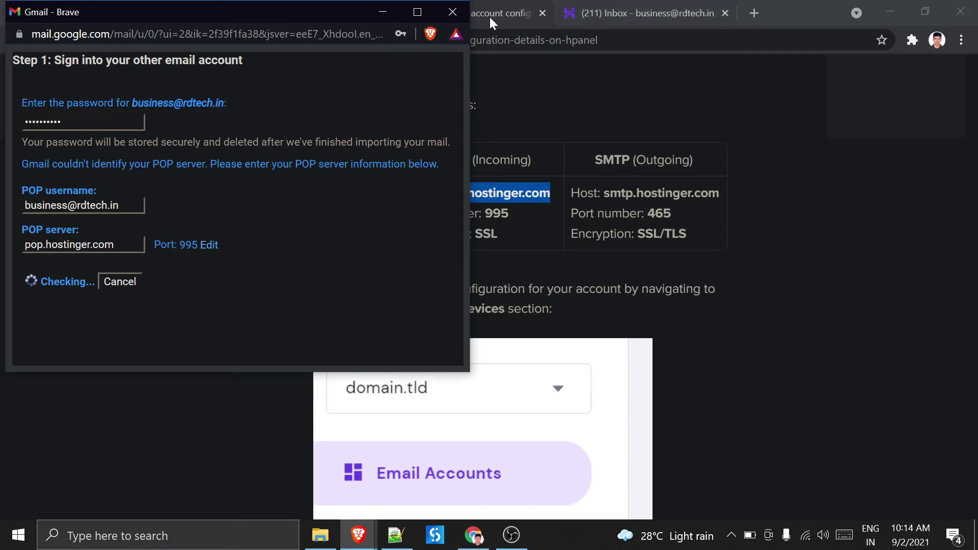
{"action": "left_click", "coordinate": [457, 18]}
{"action": "left_click", "coordinate": [313, 118]}
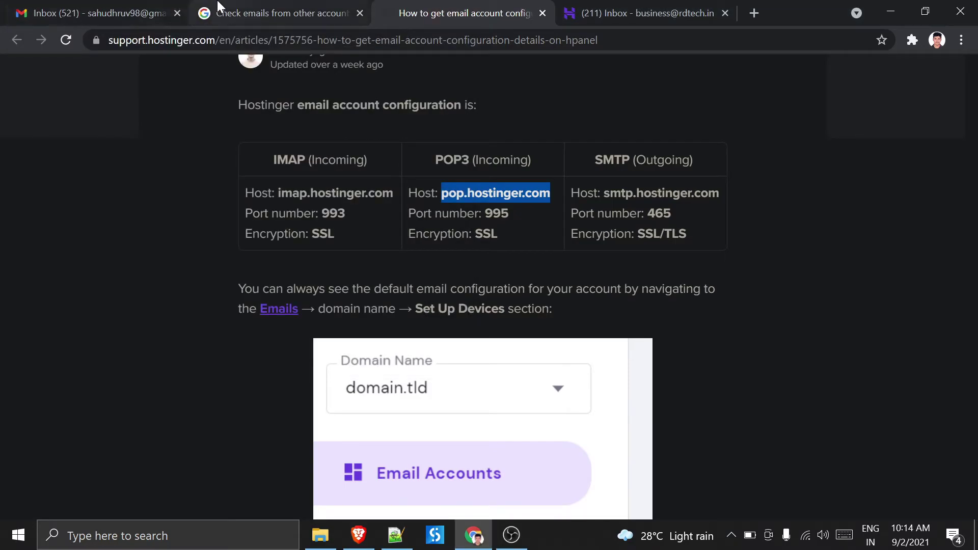
- Start a new email, try the rdtech.in sender address, then switch back to the Gmail address
{"action": "left_click", "coordinate": [254, 6]}
{"action": "left_click", "coordinate": [49, 6]}
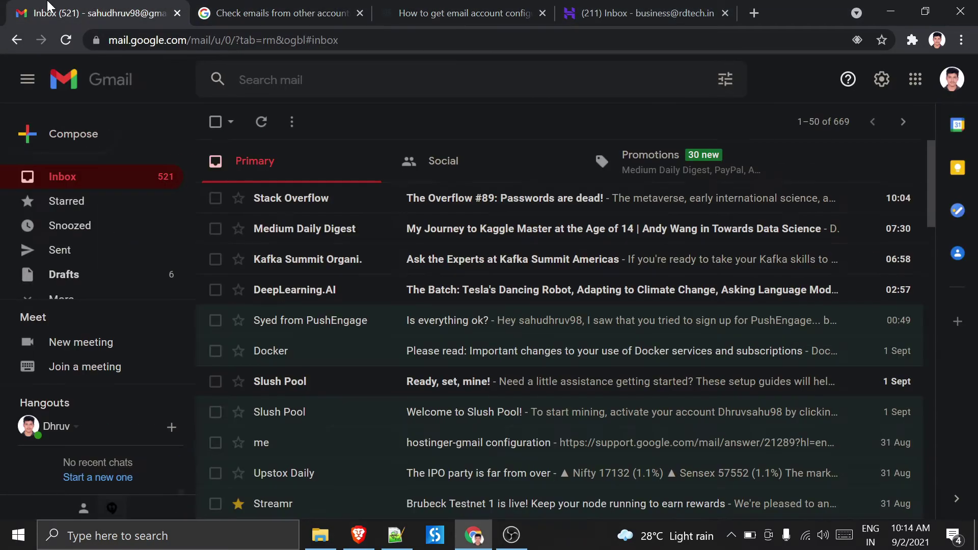
{"action": "left_click", "coordinate": [83, 139]}
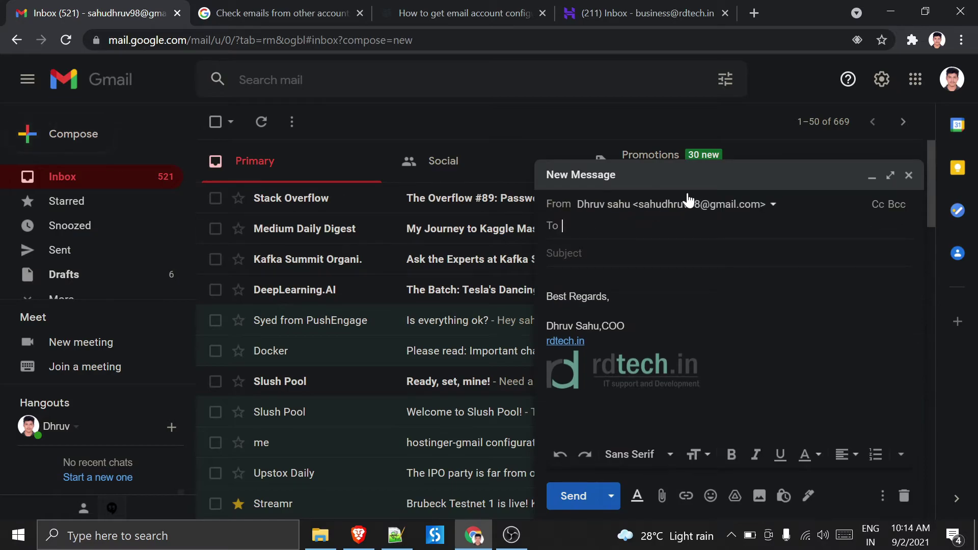
{"action": "left_click", "coordinate": [688, 209]}
{"action": "left_click", "coordinate": [652, 253]}
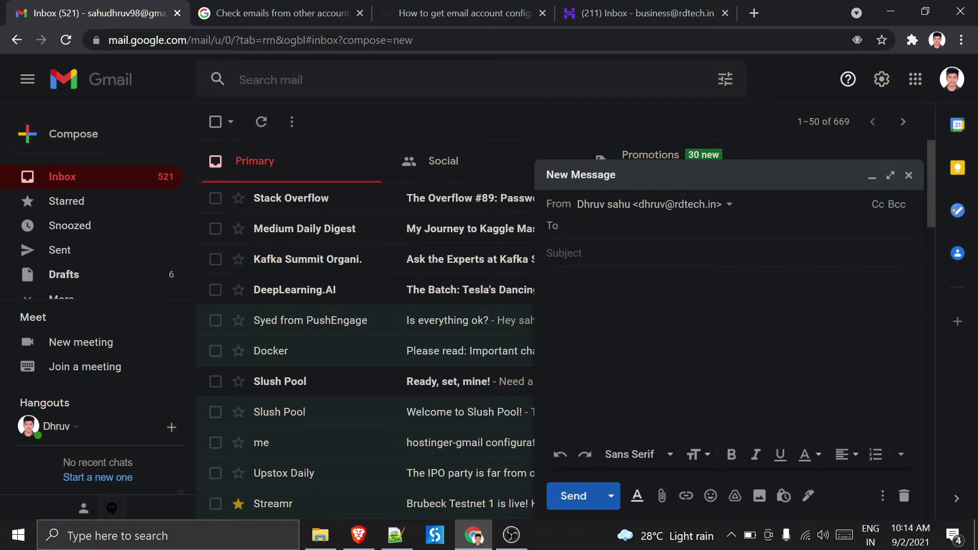
{"action": "left_click", "coordinate": [637, 209]}
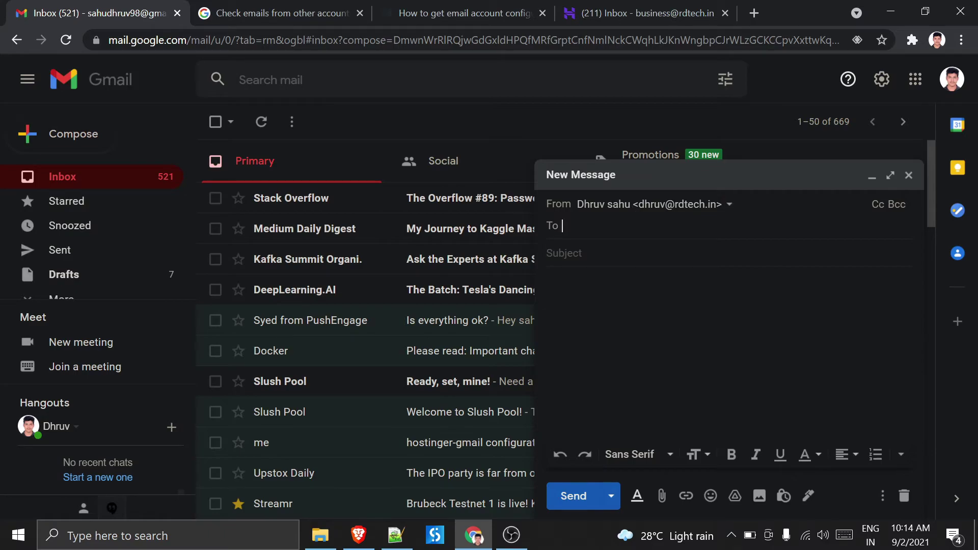
{"action": "left_click", "coordinate": [674, 210]}
{"action": "left_click", "coordinate": [675, 230]}
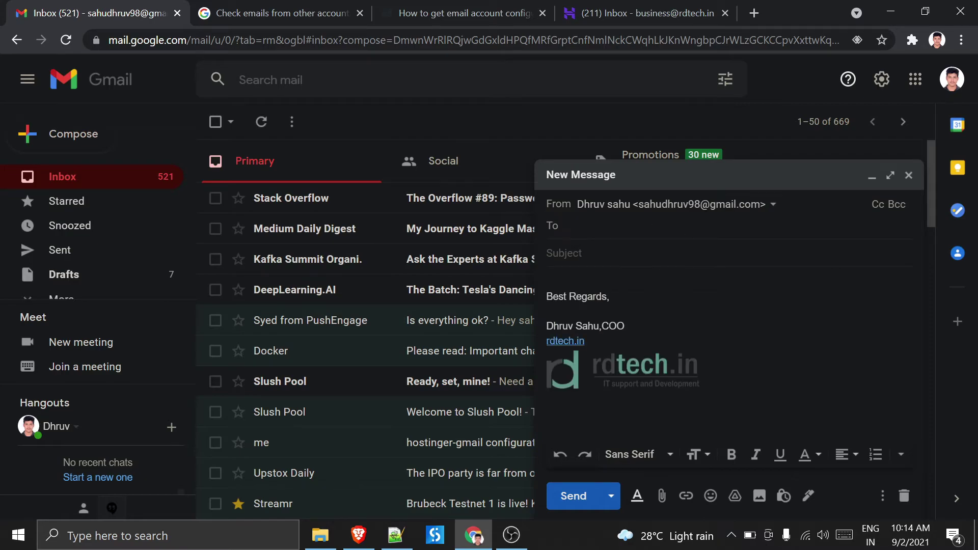
- Send a short greeting test email to the rdtech.in business address, open it, and return to the inbox
{"action": "type", "text": "dhruv"}
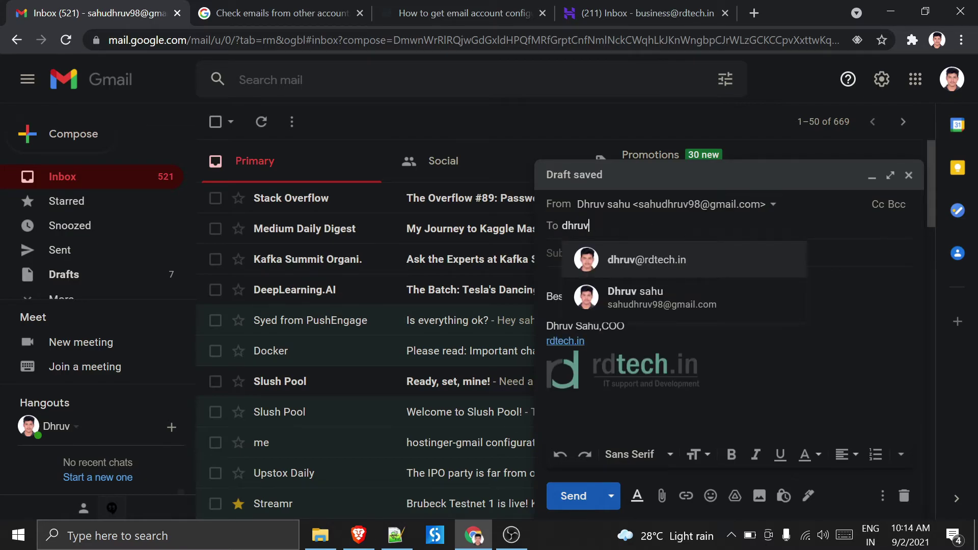
{"action": "key", "text": "Tab"}
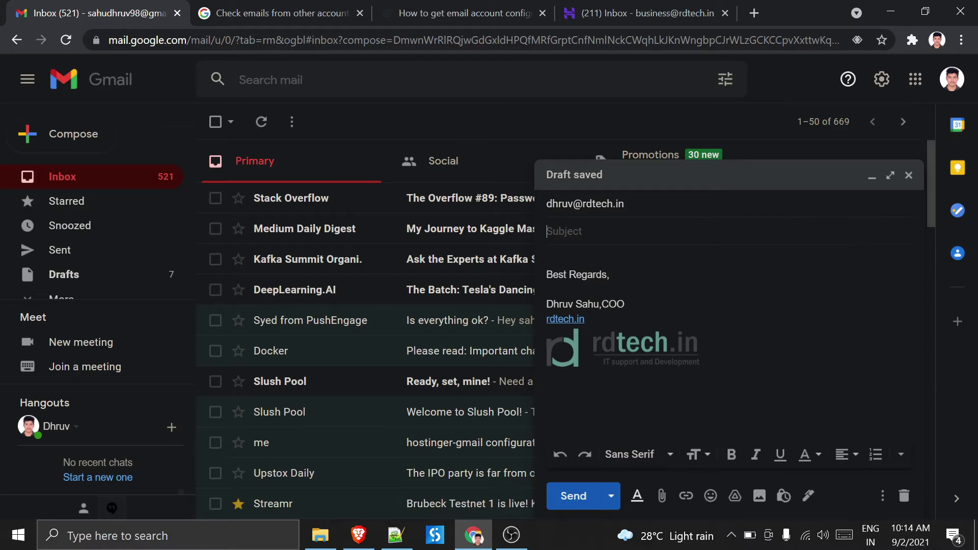
{"action": "type", "text": "hi dhruv"}
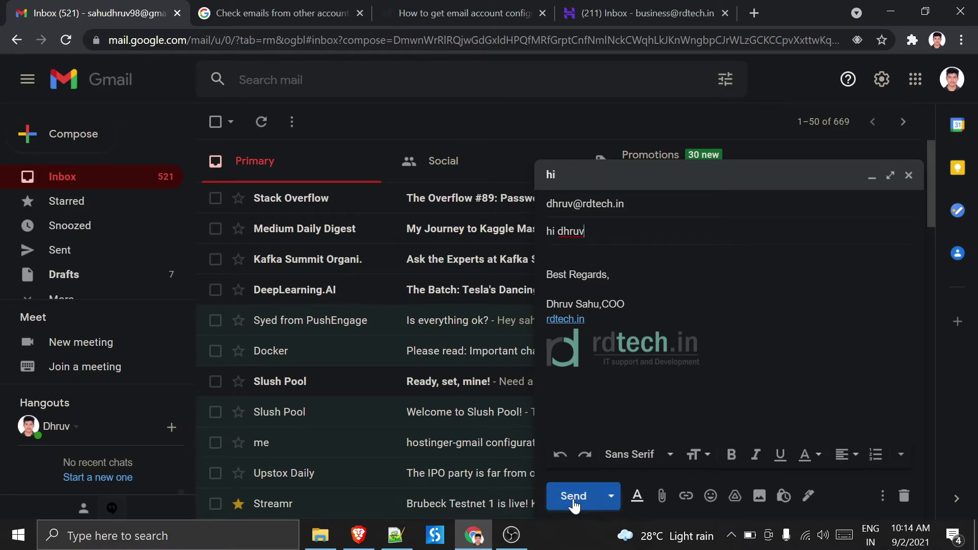
{"action": "left_click", "coordinate": [573, 499]}
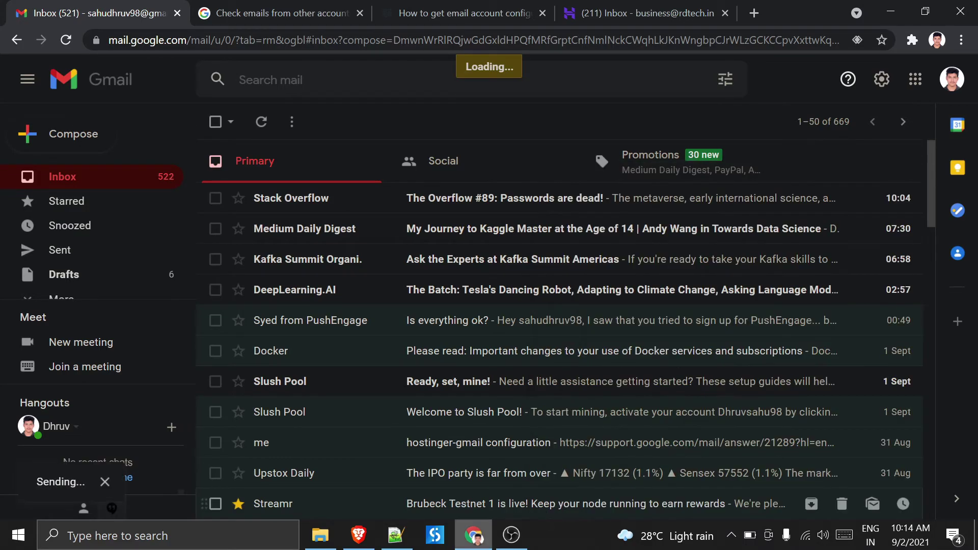
{"action": "left_click", "coordinate": [446, 204]}
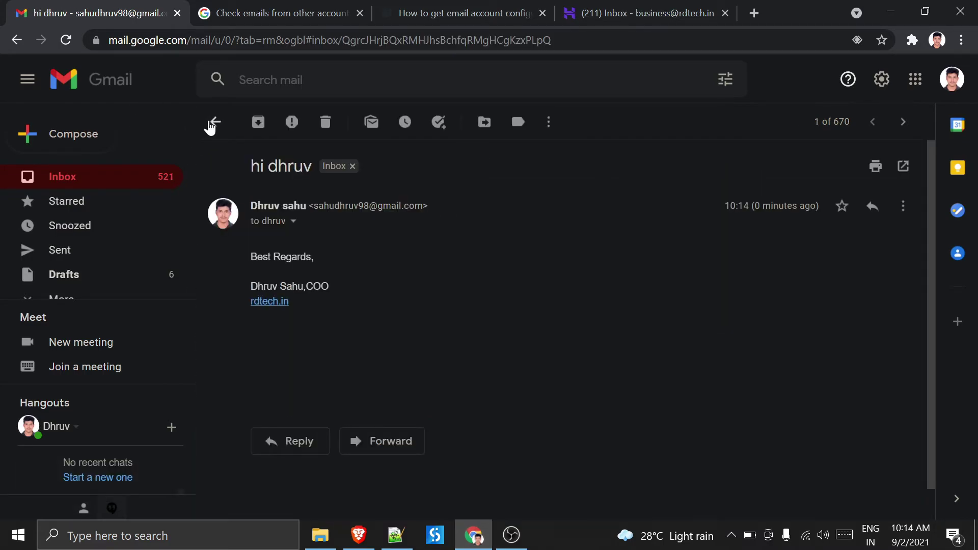
{"action": "left_click", "coordinate": [214, 122]}
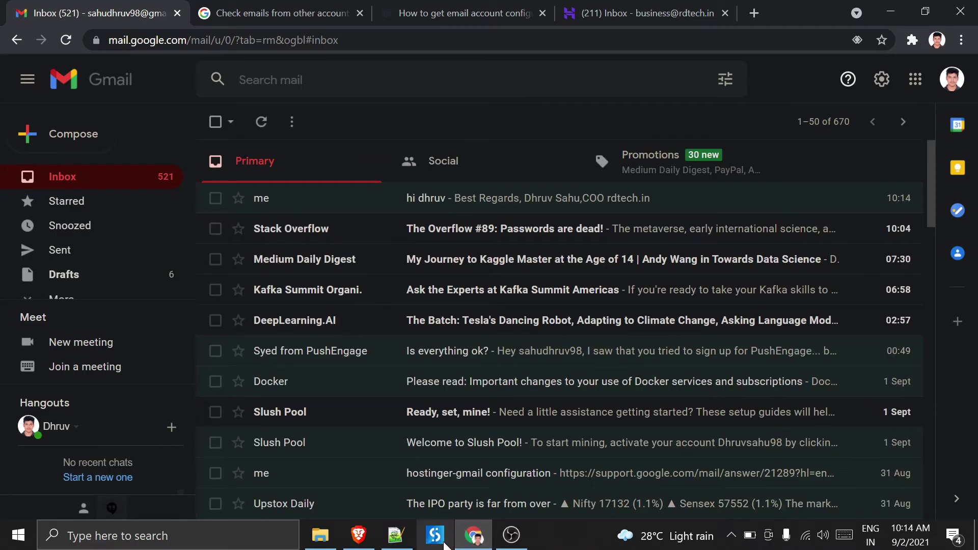
{"action": "left_click", "coordinate": [359, 535]}
{"action": "left_click", "coordinate": [148, 11]}
{"action": "left_click", "coordinate": [216, 12]}
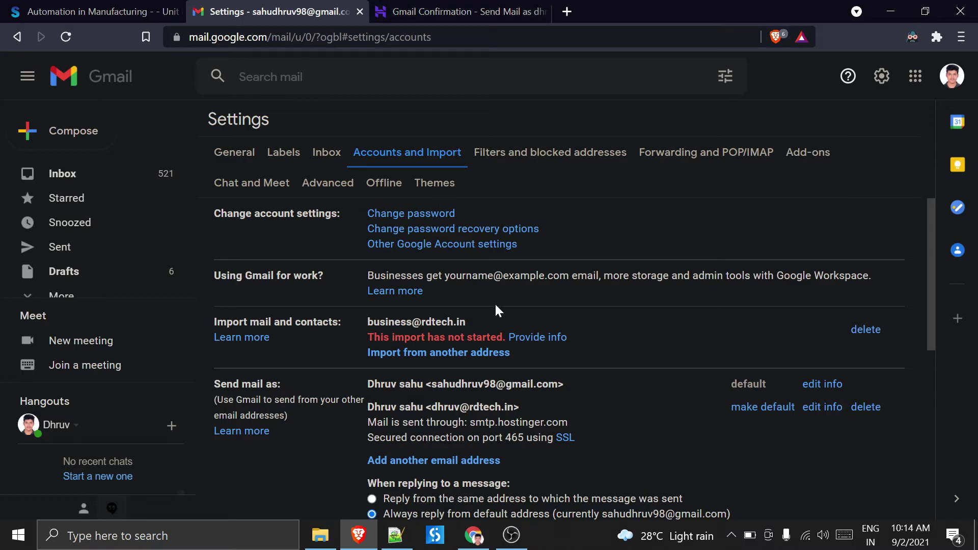
{"action": "double_click", "coordinate": [378, 337]}
{"action": "left_click_drag", "start_coordinate": [388, 337], "coordinate": [509, 338]}
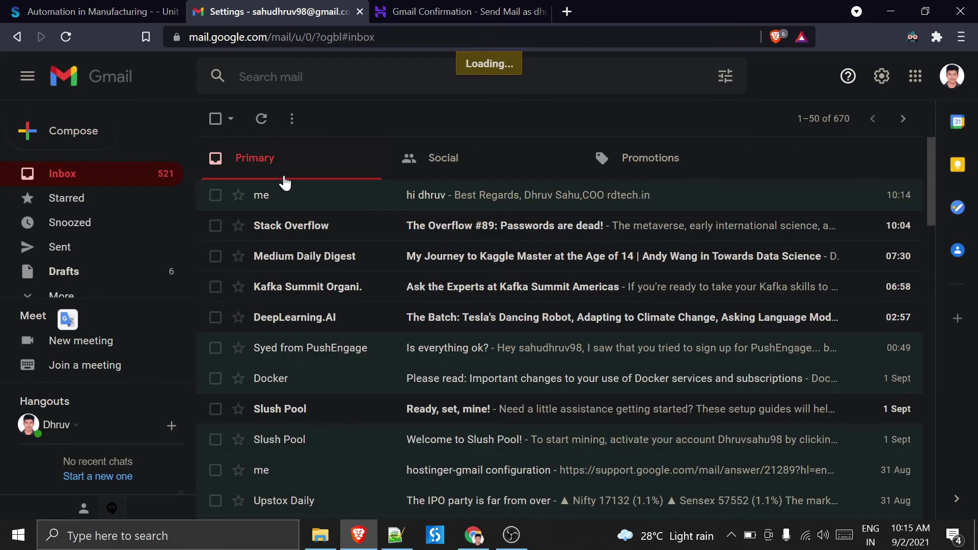
{"action": "left_click", "coordinate": [395, 8]}
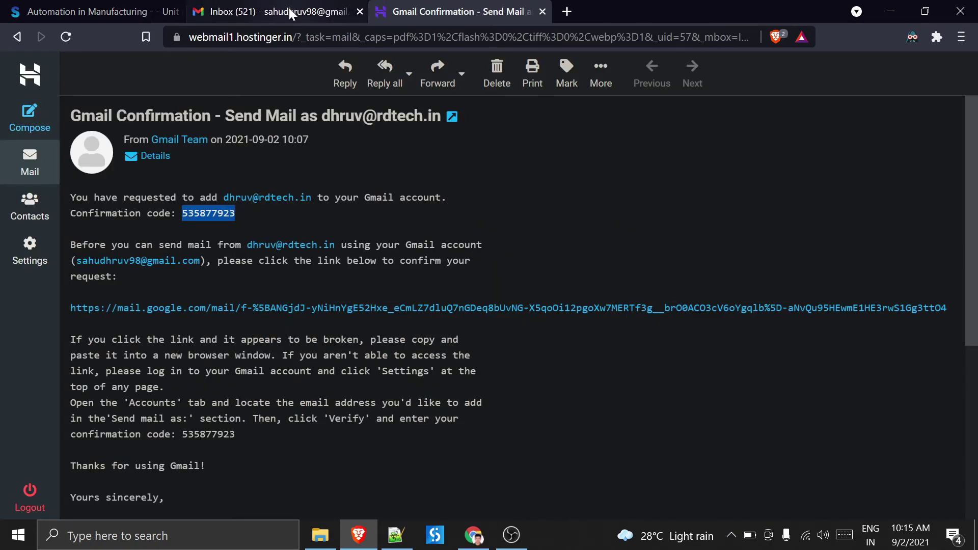
{"action": "left_click", "coordinate": [257, 11]}
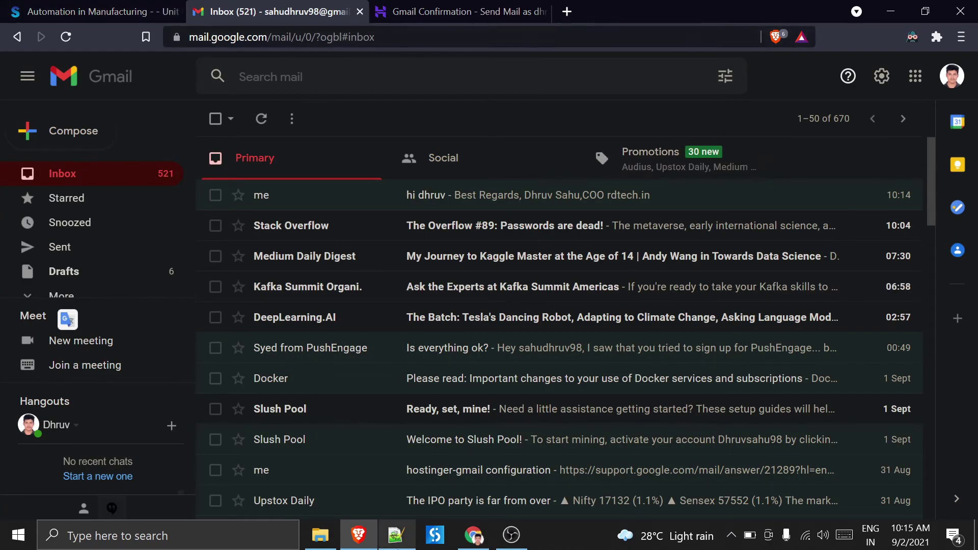
{"action": "left_click", "coordinate": [474, 534]}
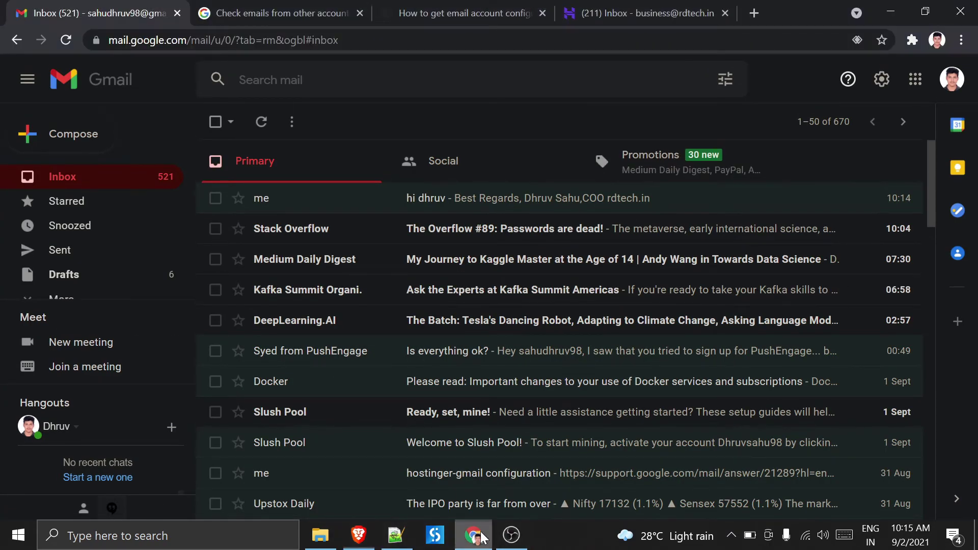
{"action": "left_click", "coordinate": [210, 7]}
{"action": "left_click", "coordinate": [112, 7]}
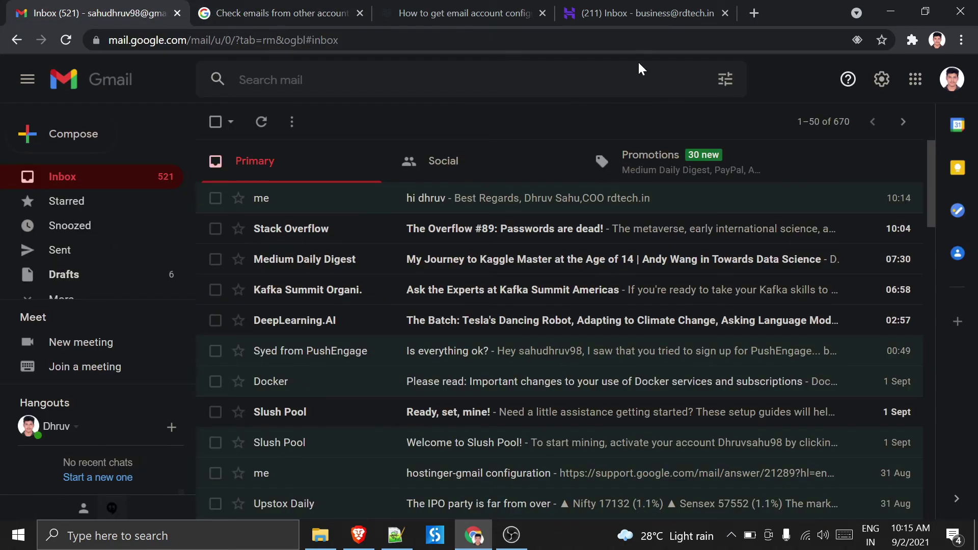
{"action": "left_click", "coordinate": [949, 84]}
{"action": "left_click", "coordinate": [890, 12]}
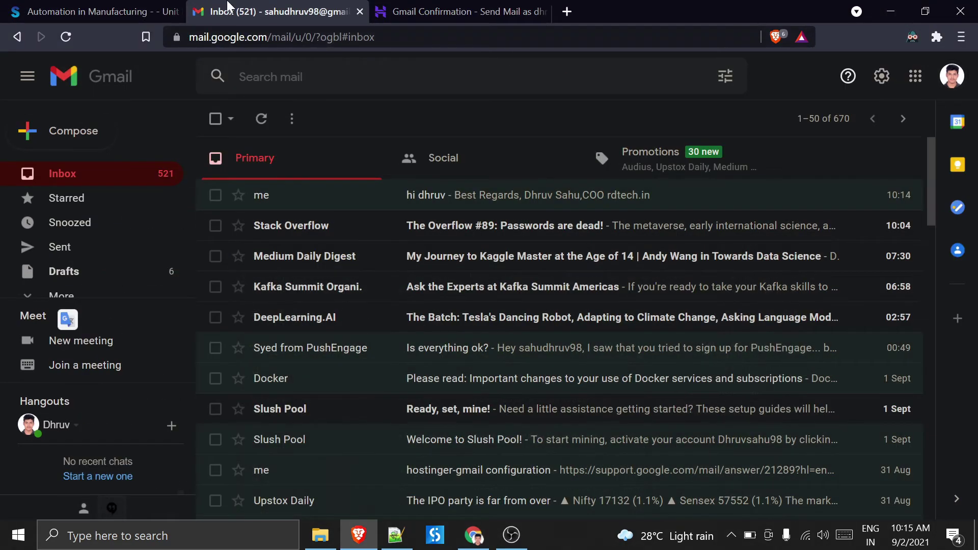
- Switch to the second Gmail account's inbox and check the Hostinger webmail inbox
{"action": "left_click", "coordinate": [951, 76]}
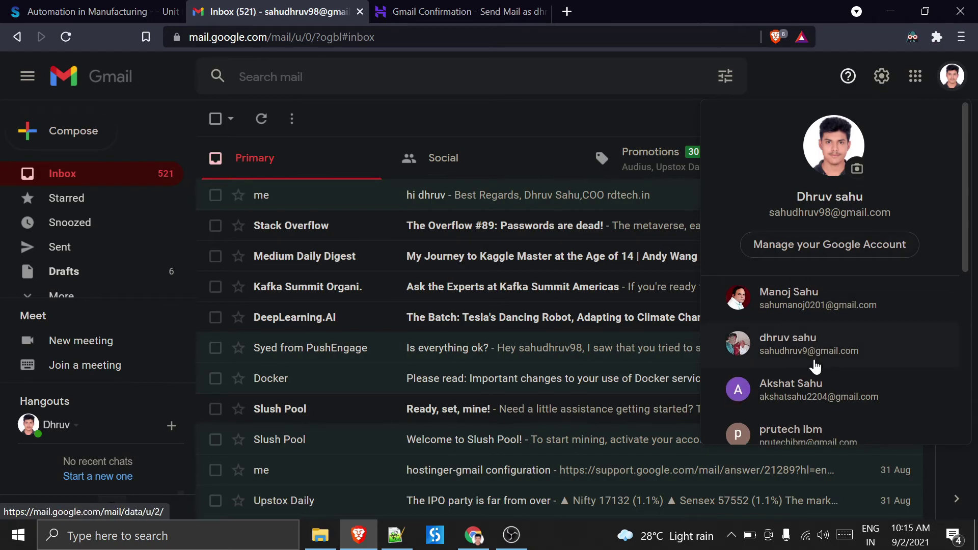
{"action": "scroll", "coordinate": [821, 345], "scroll_direction": "down", "scroll_amount": 5}
{"action": "left_click", "coordinate": [827, 270]}
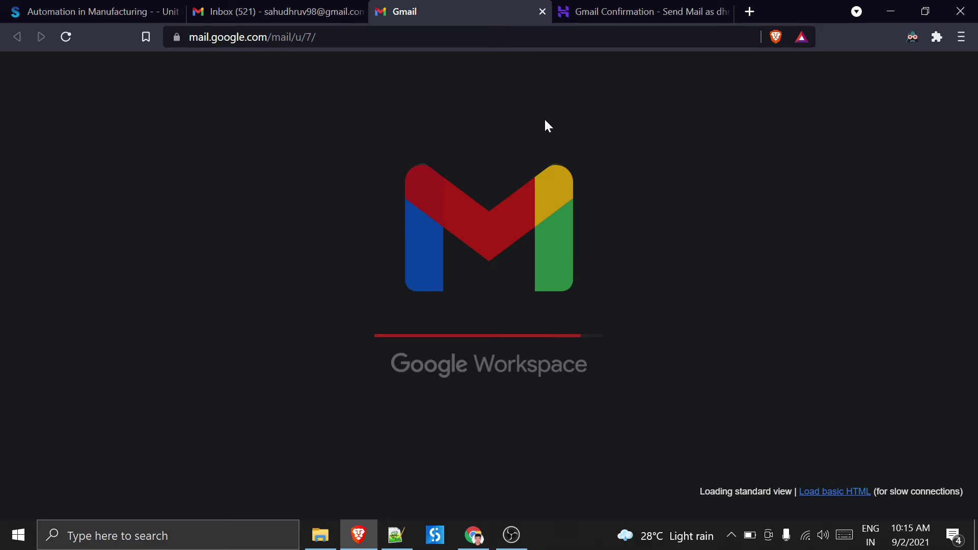
{"action": "left_click", "coordinate": [647, 7]}
{"action": "left_click", "coordinate": [29, 168]}
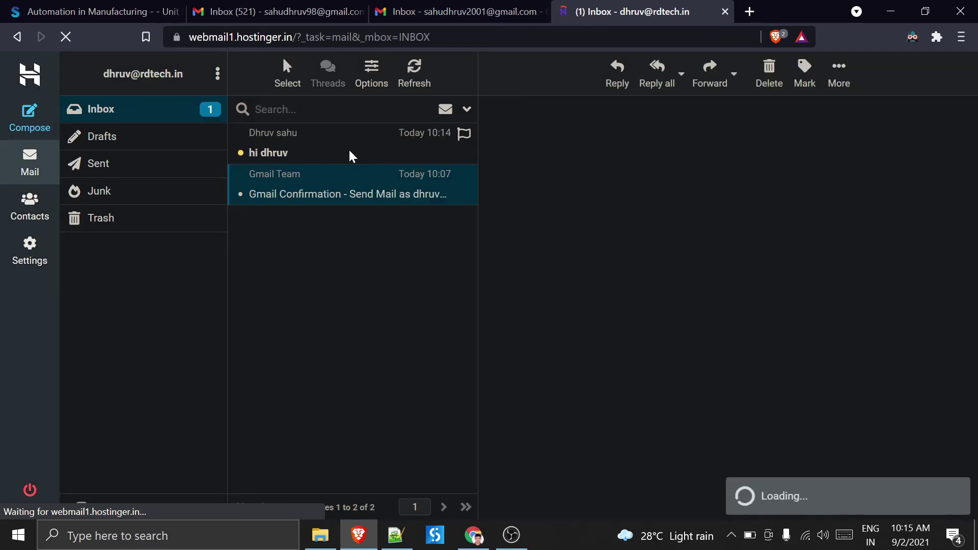
- Refresh the second Gmail inbox repeatedly, checking webmail, until the test and confirmation emails arrive
{"action": "left_click", "coordinate": [458, 12]}
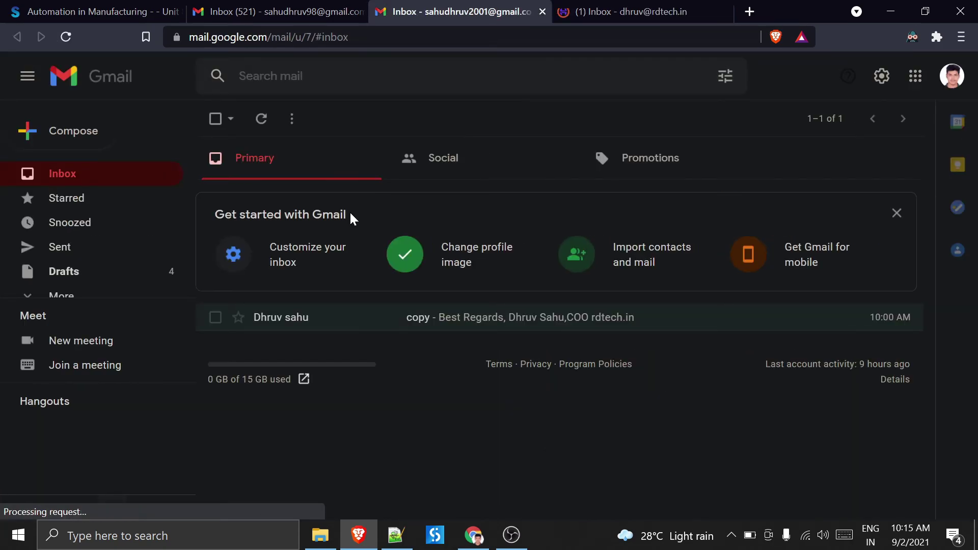
{"action": "left_click", "coordinate": [262, 115]}
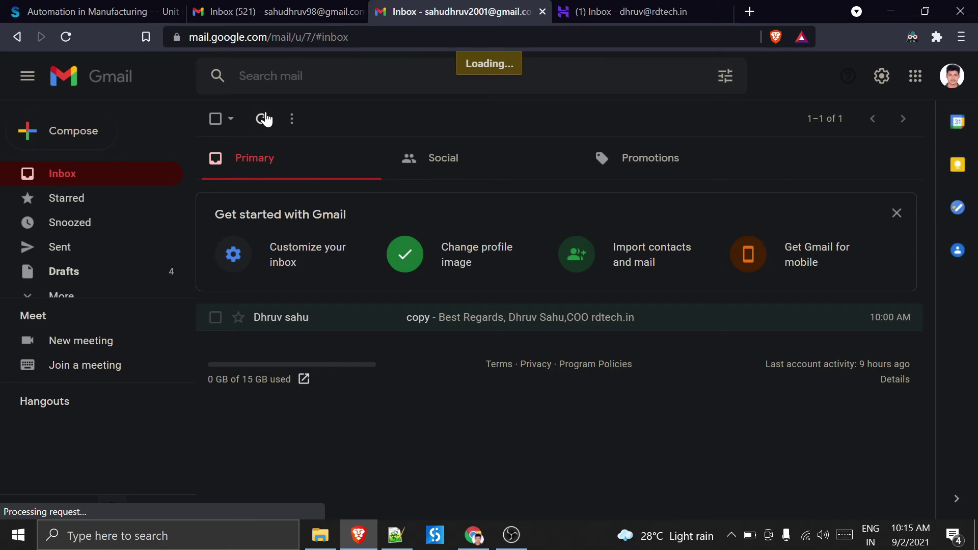
{"action": "left_click", "coordinate": [619, 8]}
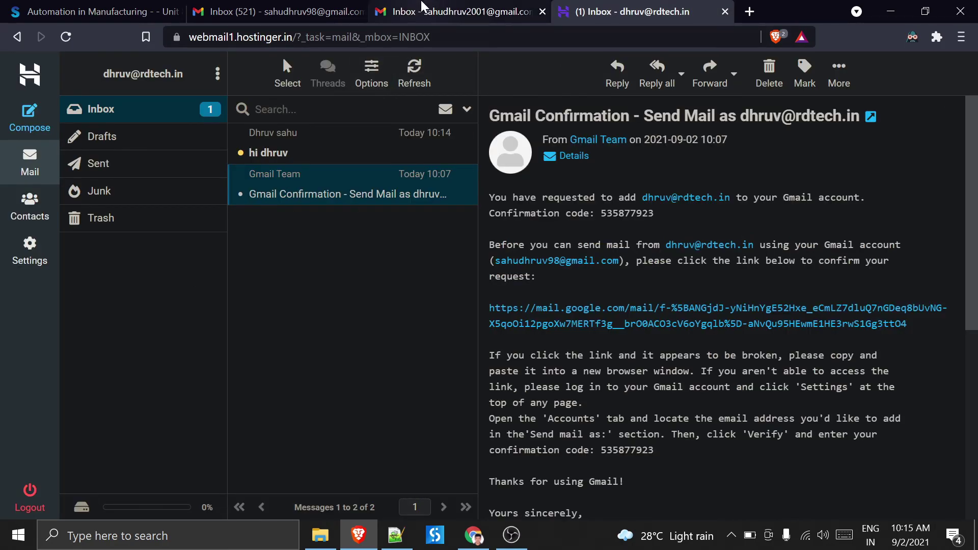
{"action": "left_click", "coordinate": [422, 7]}
{"action": "left_click", "coordinate": [263, 122]}
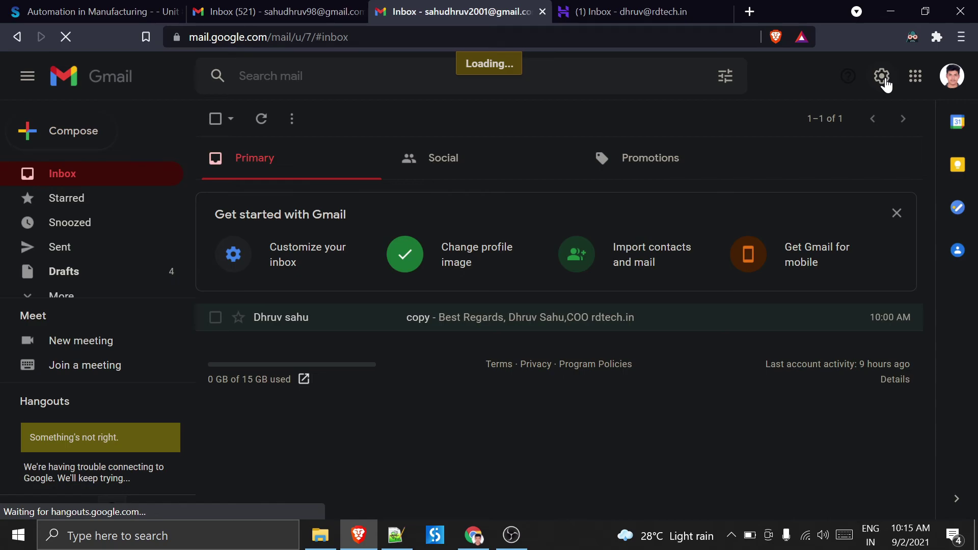
{"action": "left_click", "coordinate": [626, 9]}
{"action": "left_click", "coordinate": [504, 5]}
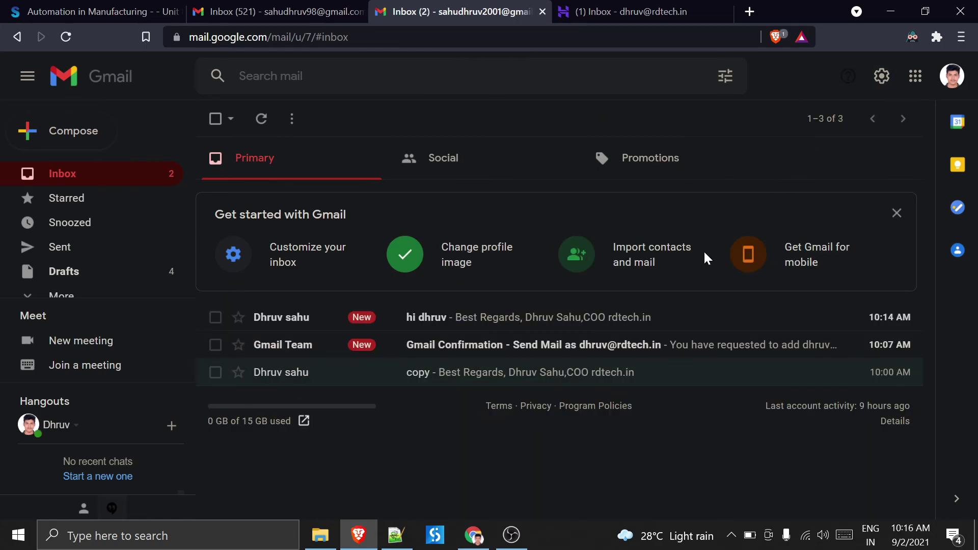
{"action": "left_click", "coordinate": [580, 9]}
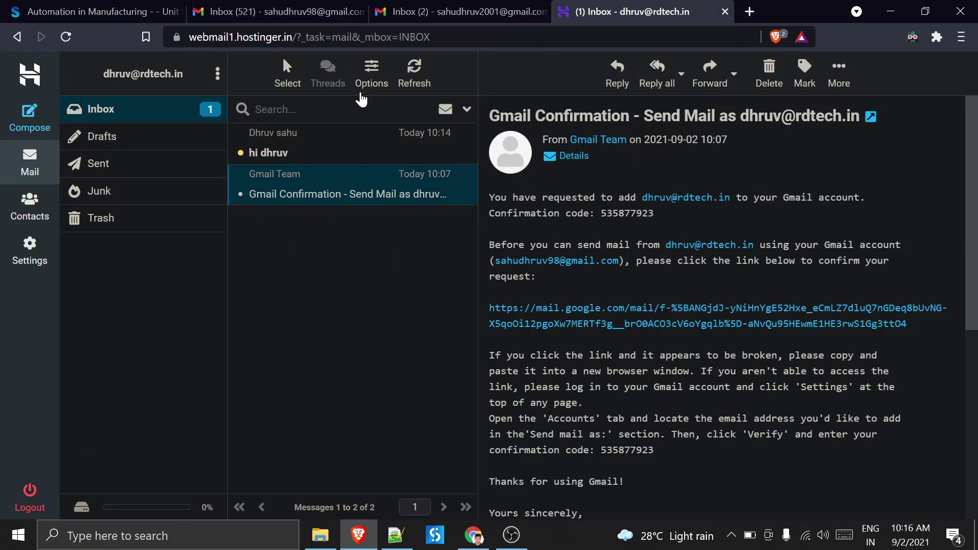
{"action": "left_click", "coordinate": [427, 76]}
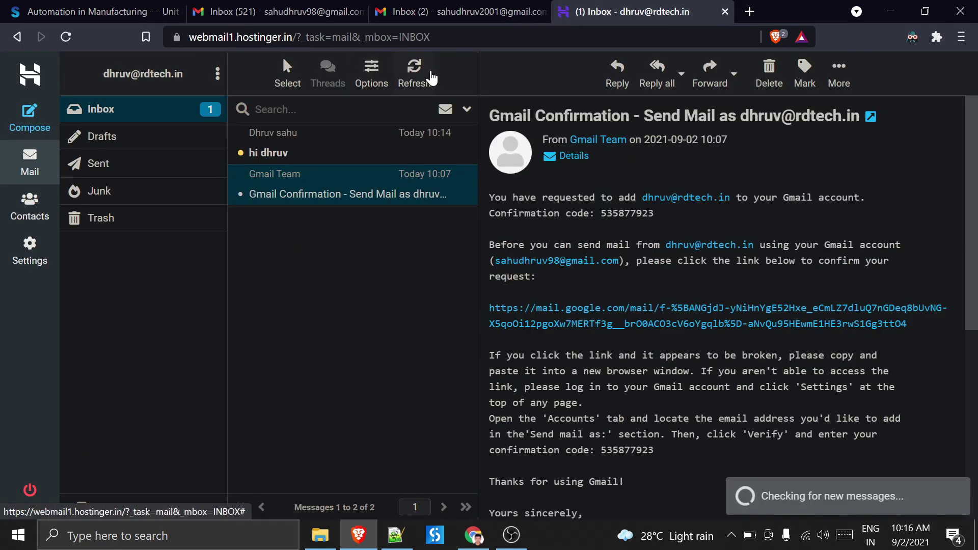
{"action": "left_click", "coordinate": [509, 12]}
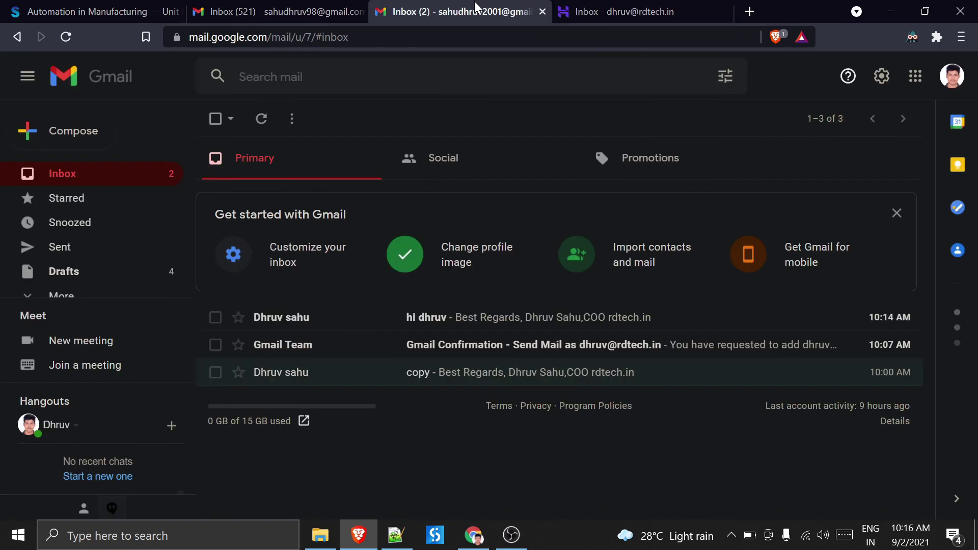